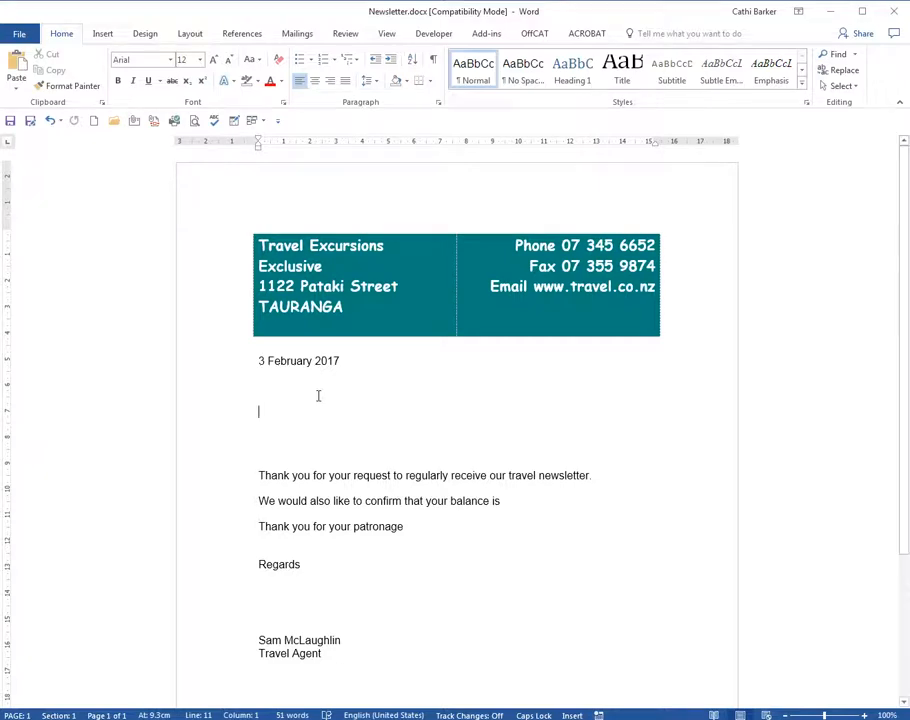
Step: Open Company.doc from the Desktop and look through its table of recipient names, addresses and amounts
click(115, 124)
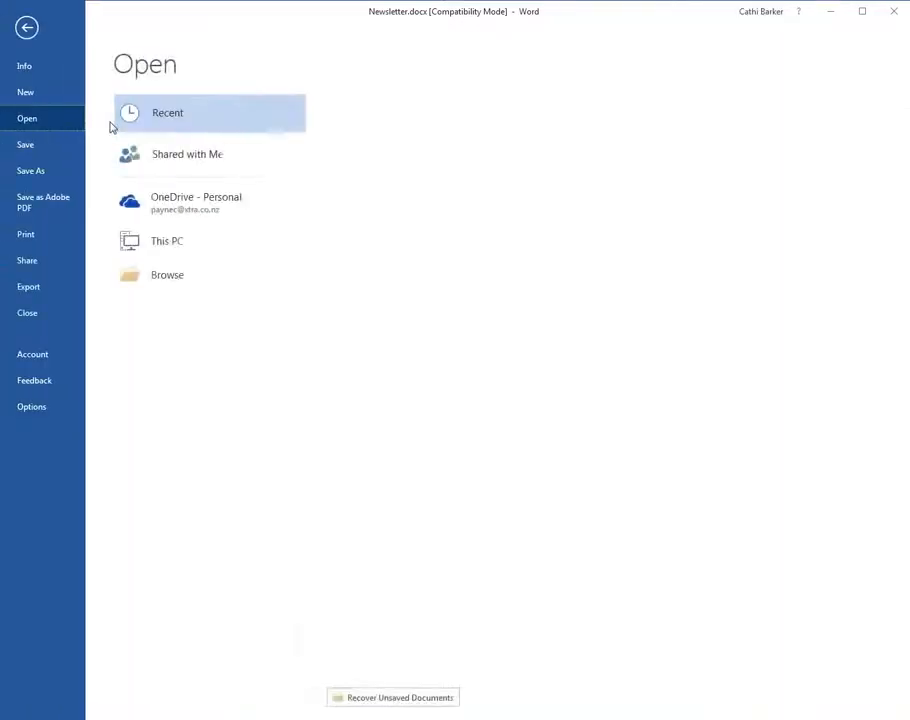
click(192, 312)
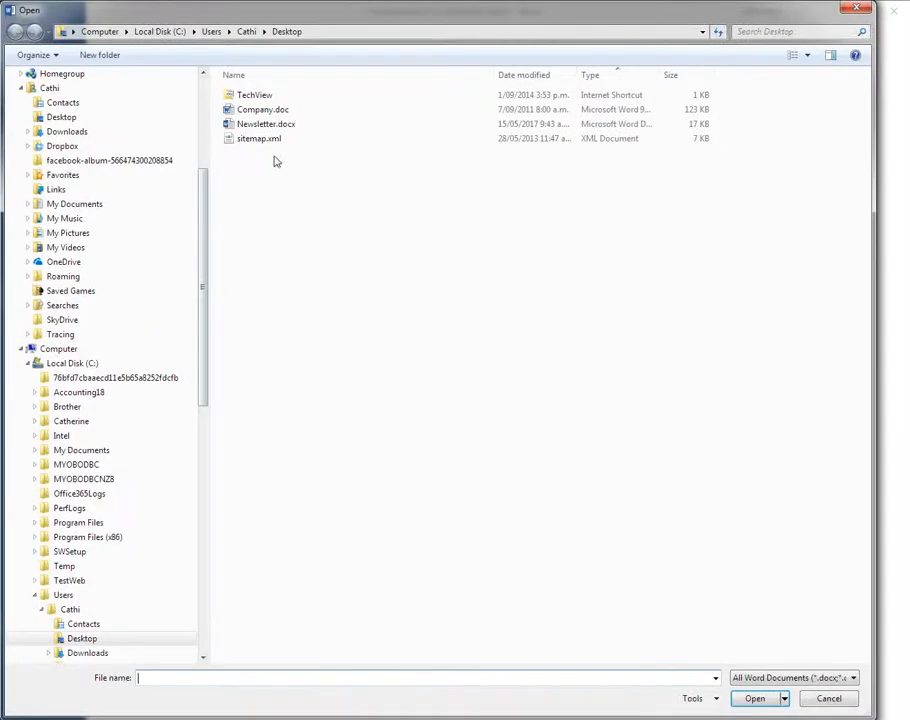
click(270, 110)
double_click(273, 112)
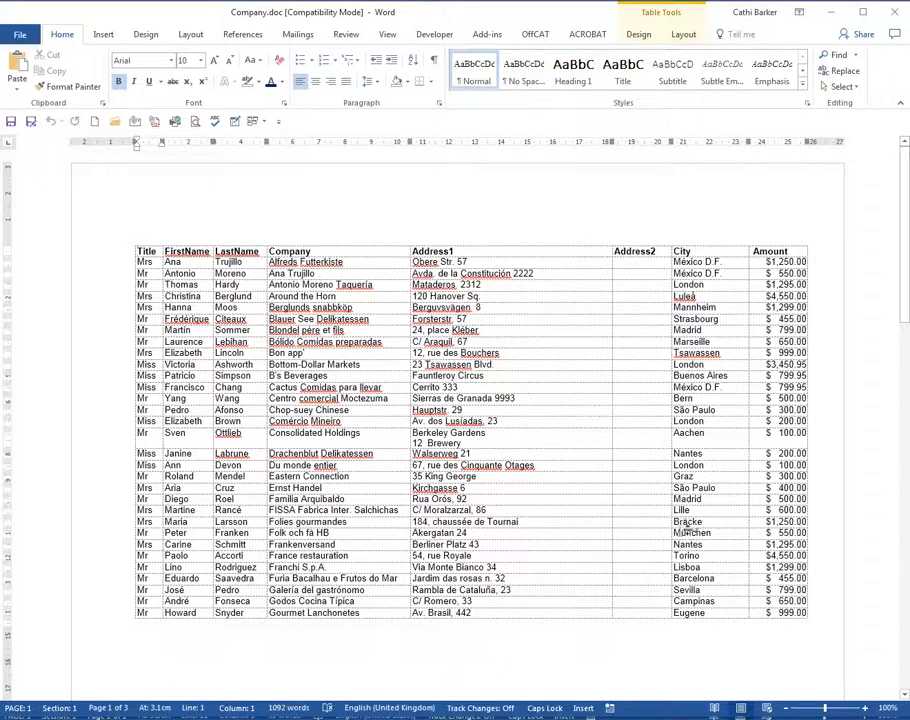
scroll(677, 533, down, 3)
scroll(677, 533, down, 12)
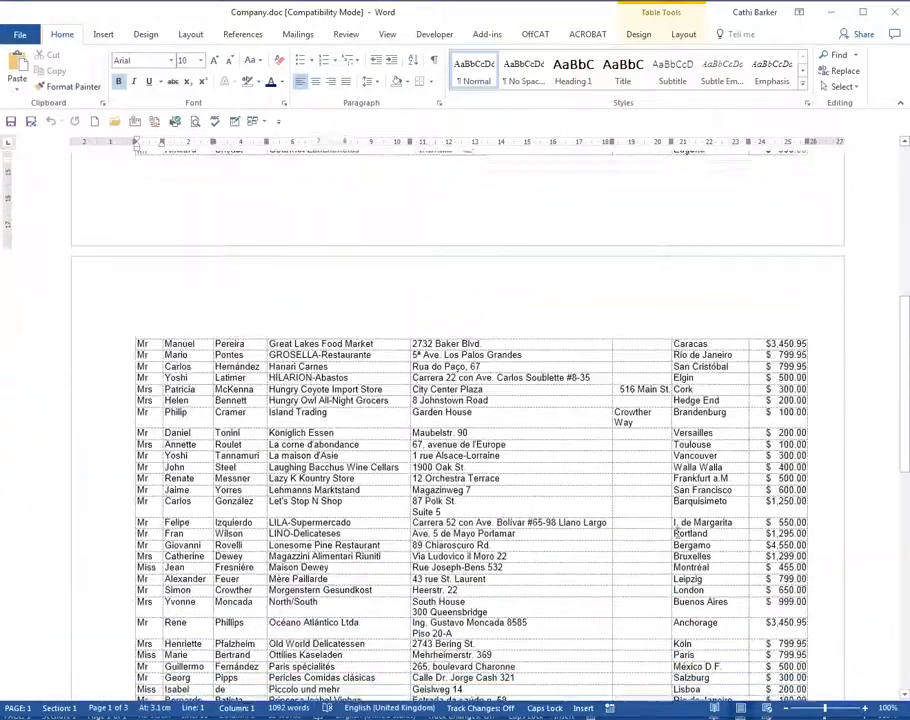
scroll(675, 533, down, 10)
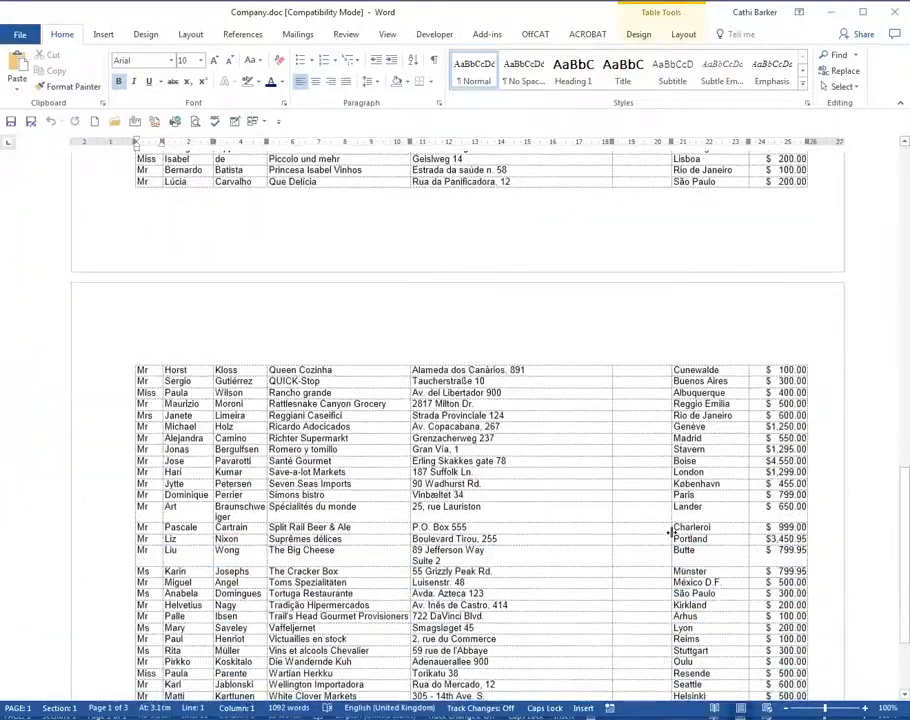
scroll(668, 533, up, 17)
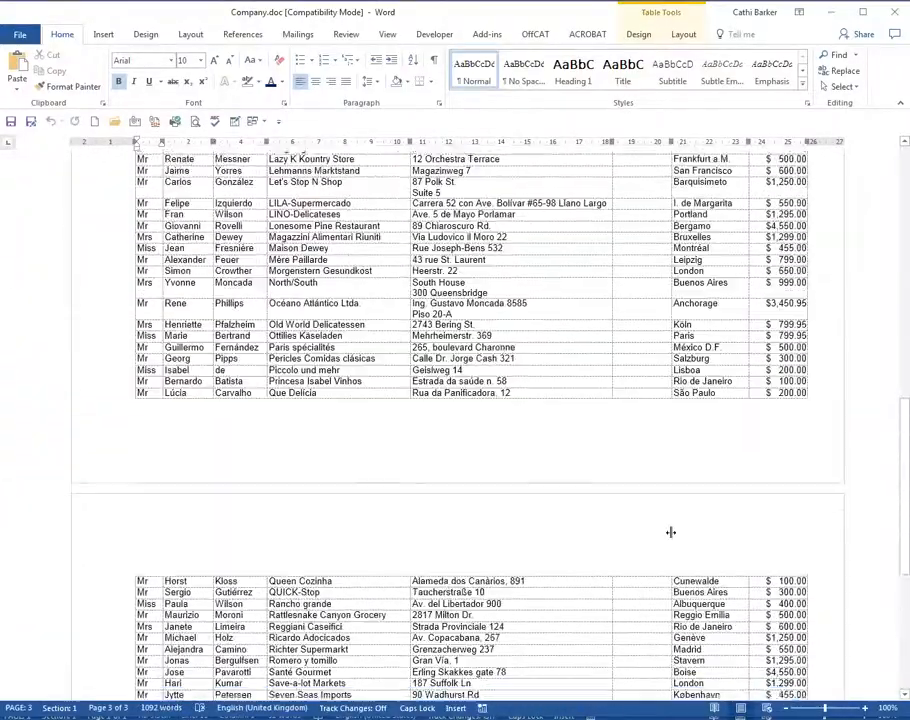
scroll(670, 531, up, 7)
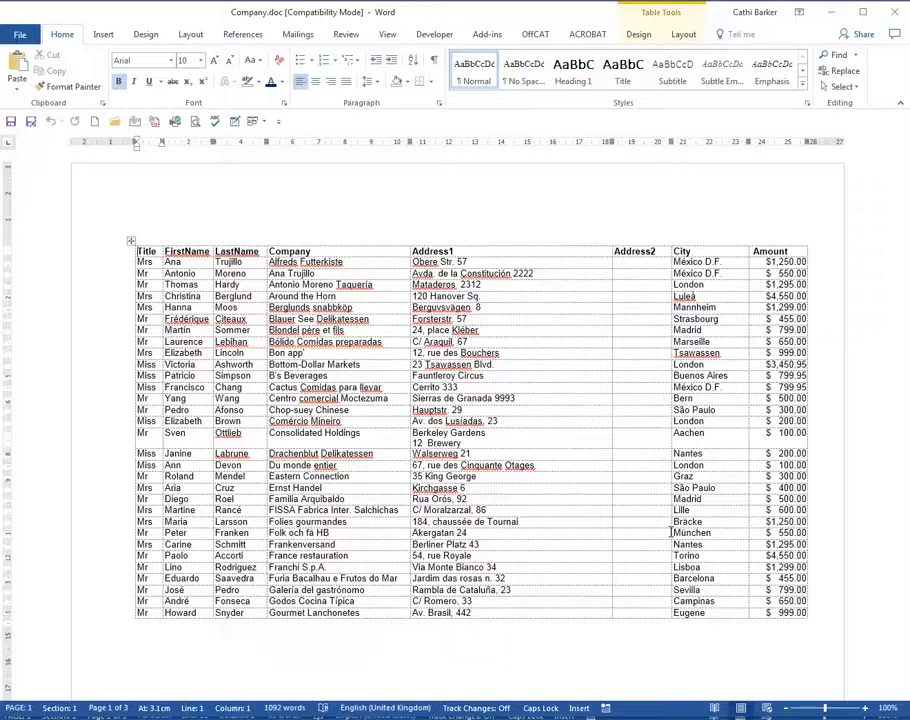
Step: Return to Newsletter.docx and start the Step-by-Step Mail Merge Wizard
key(alt+Tab)
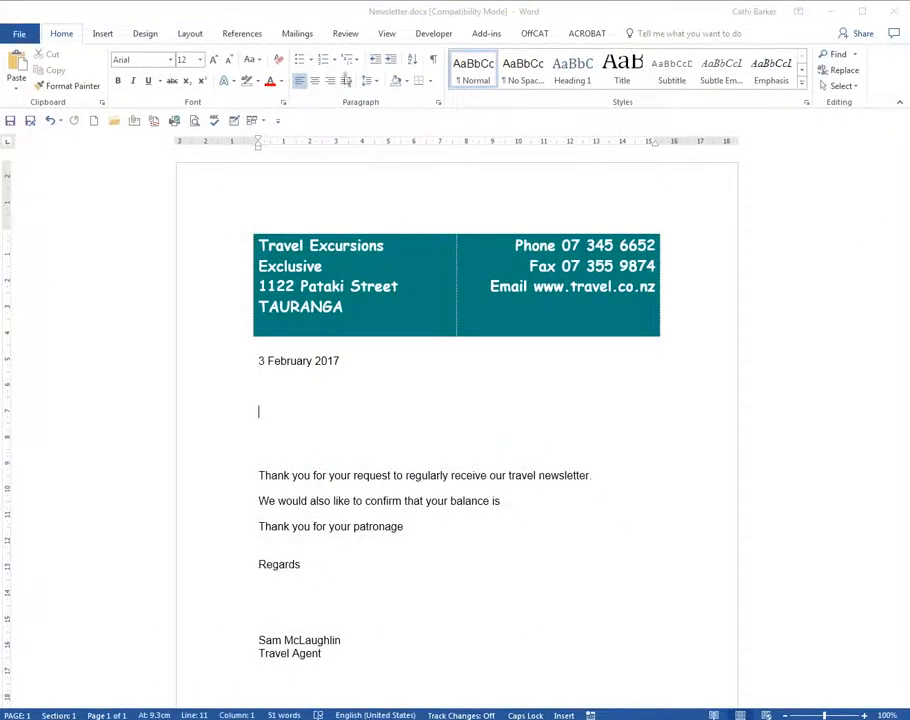
click(303, 38)
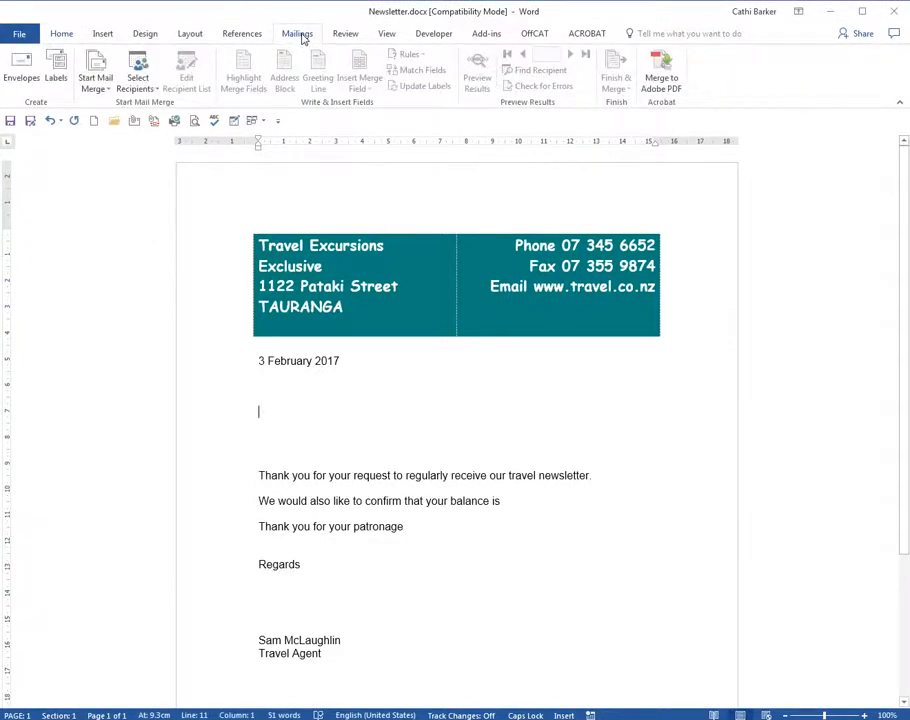
click(96, 88)
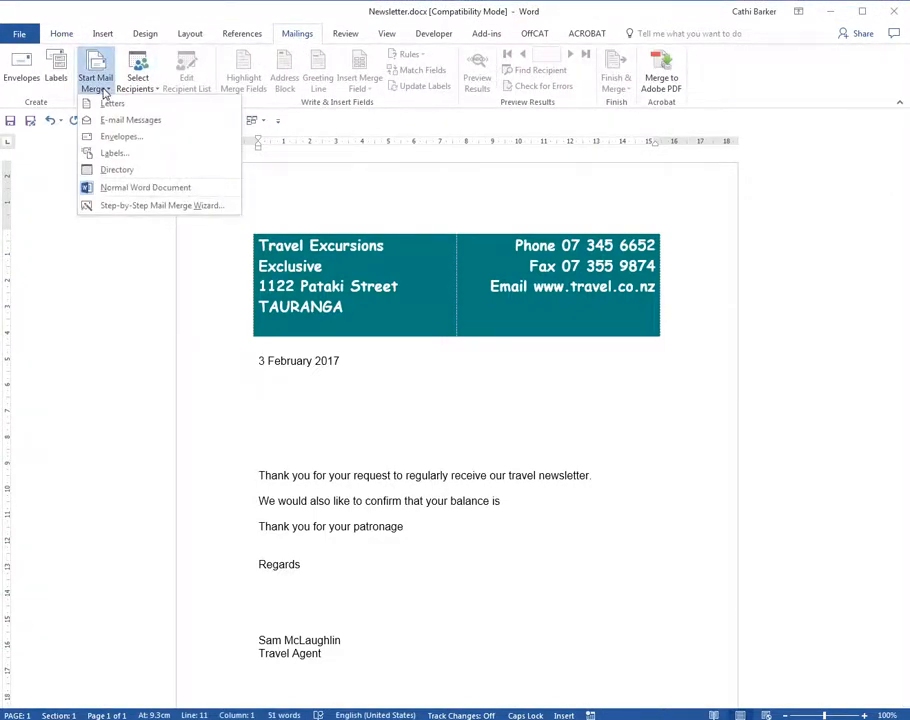
click(172, 206)
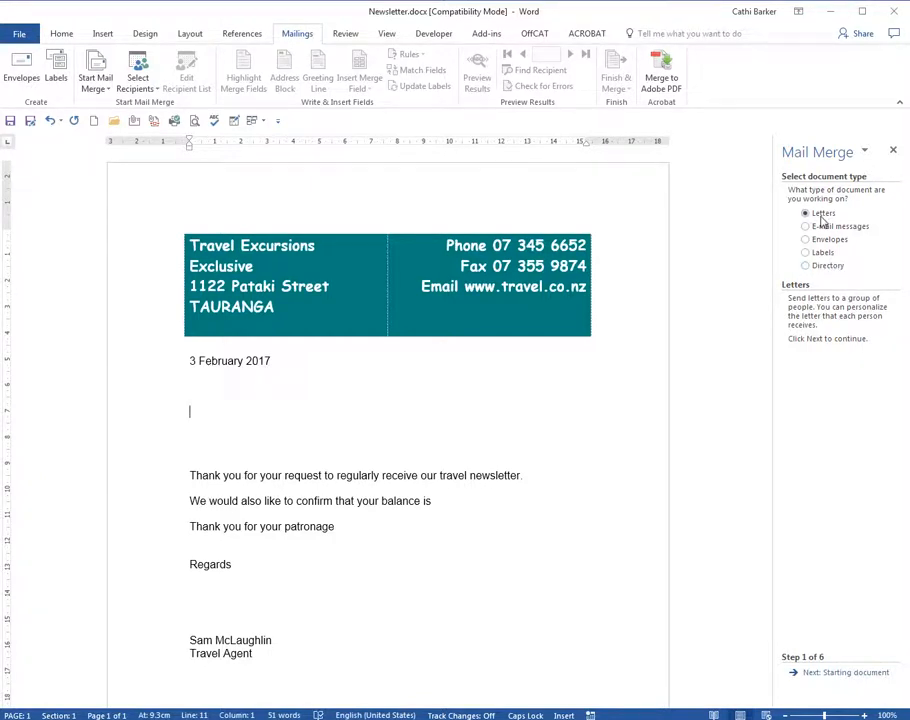
Step: Keep Letters as the document type and the current document as the starting document, and advance the wizard to recipient selection
click(833, 676)
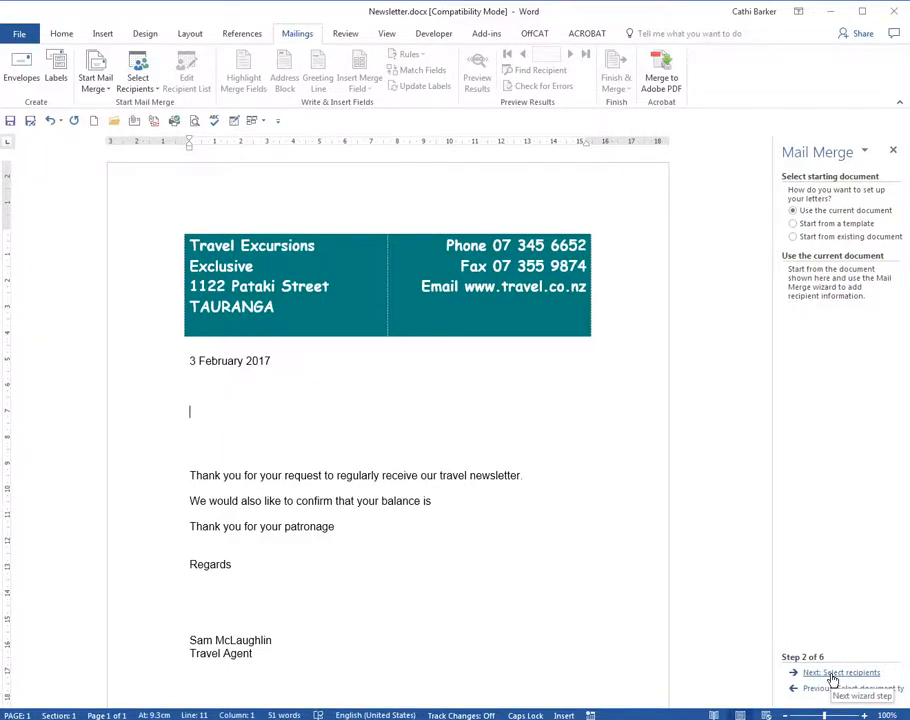
click(828, 690)
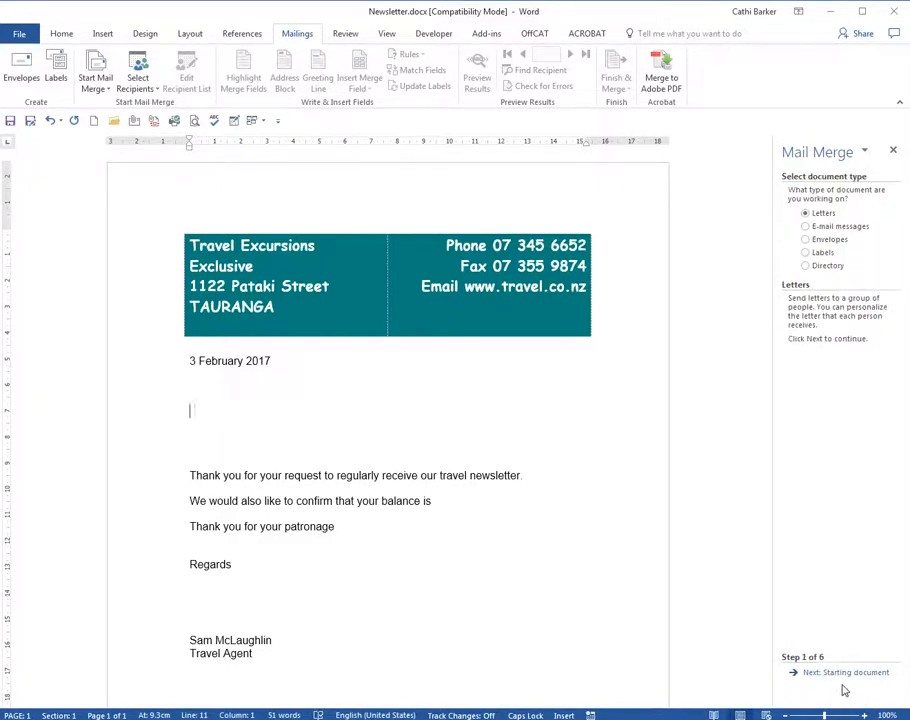
click(830, 675)
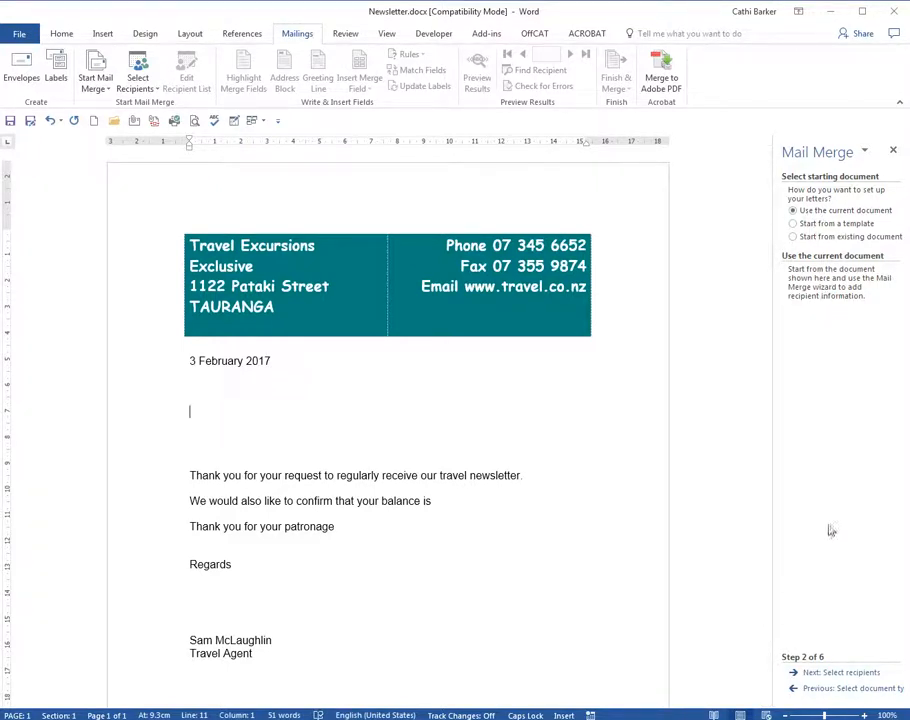
click(833, 673)
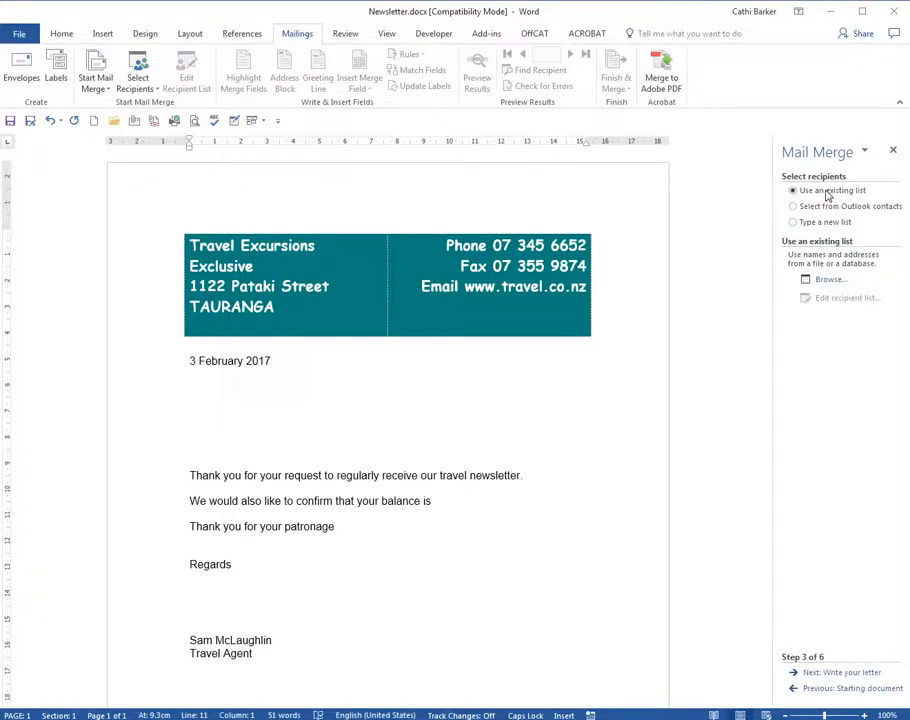
Step: Load Company.doc from the Desktop as the existing recipient list, and enlarge and reposition the Mail Merge Recipients dialog
click(831, 280)
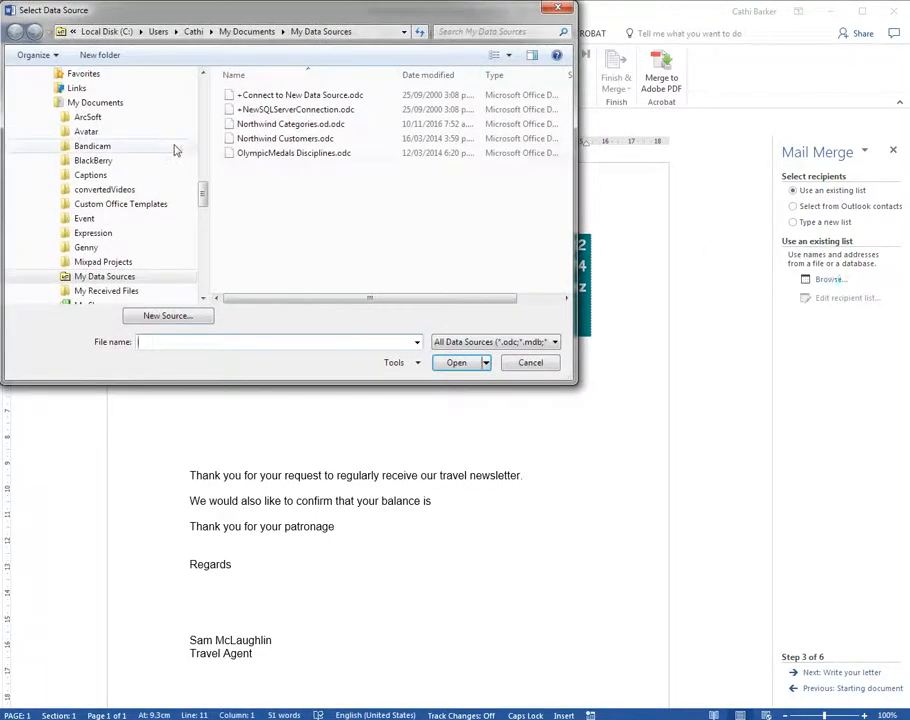
drag(203, 193, 150, 118)
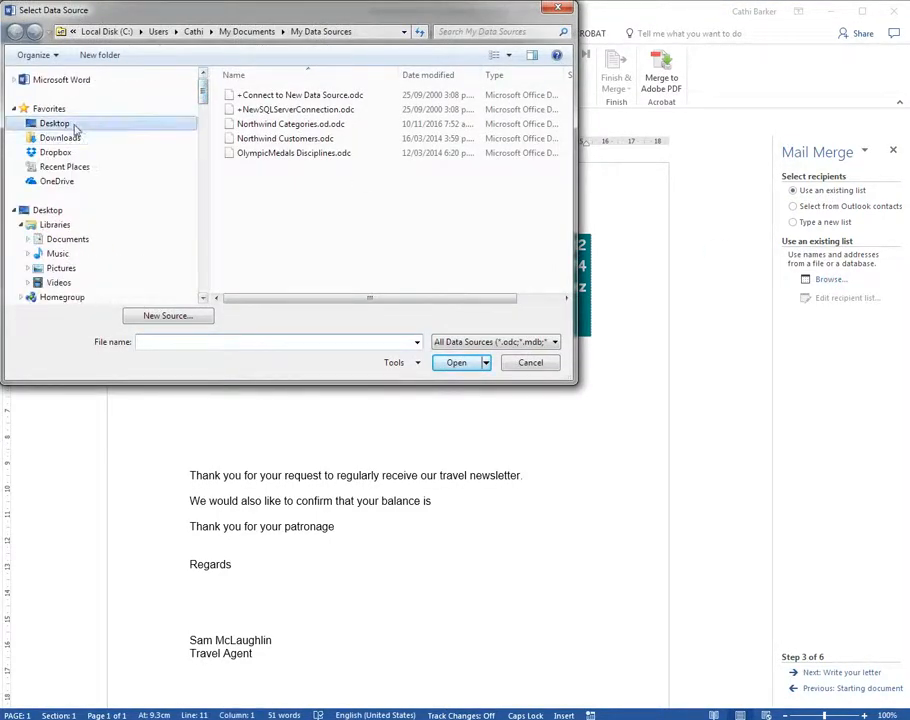
click(60, 123)
click(258, 135)
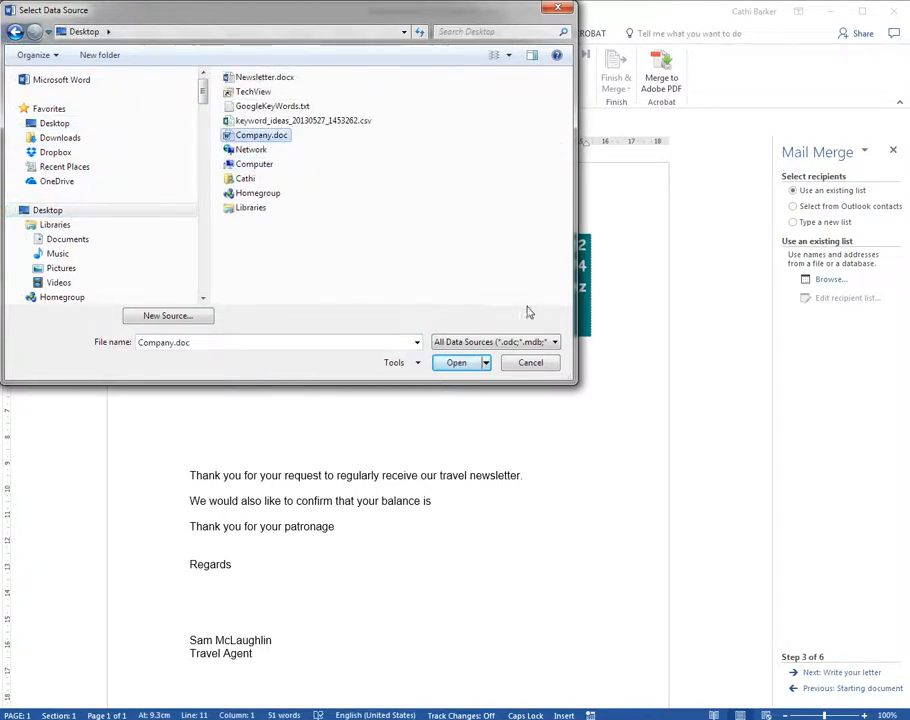
click(459, 362)
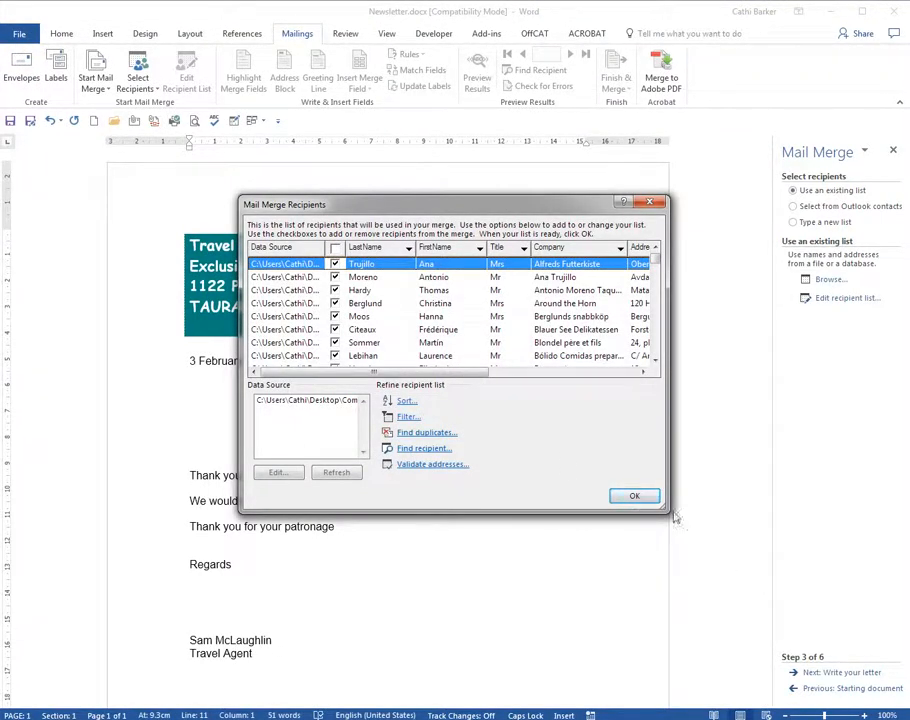
drag(666, 512, 838, 553)
drag(628, 213, 515, 190)
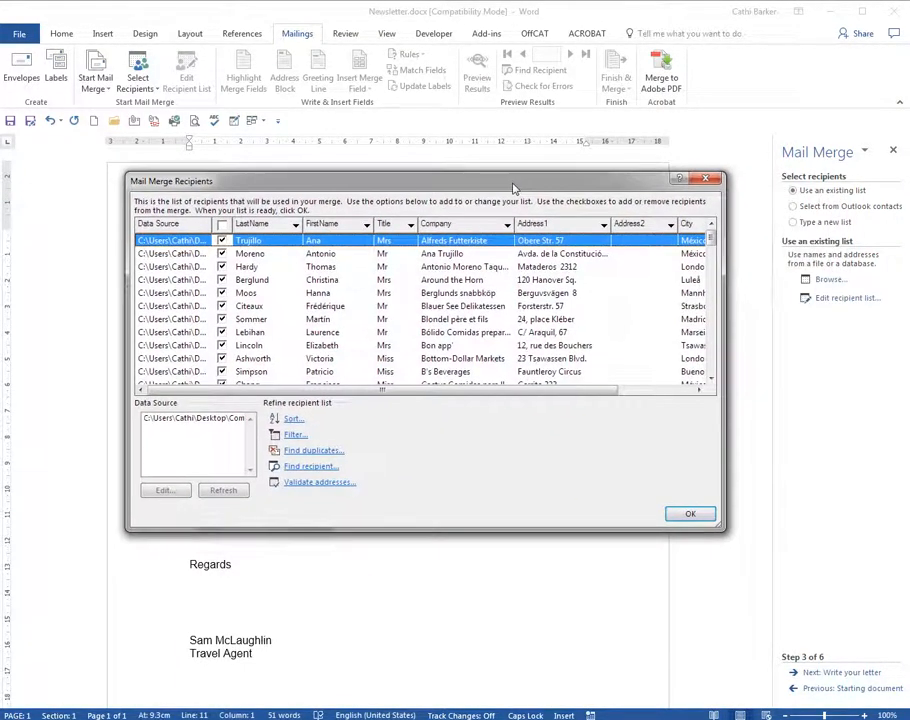
Step: Exclude the first two recipients from the merge, and include both of them again
click(222, 241)
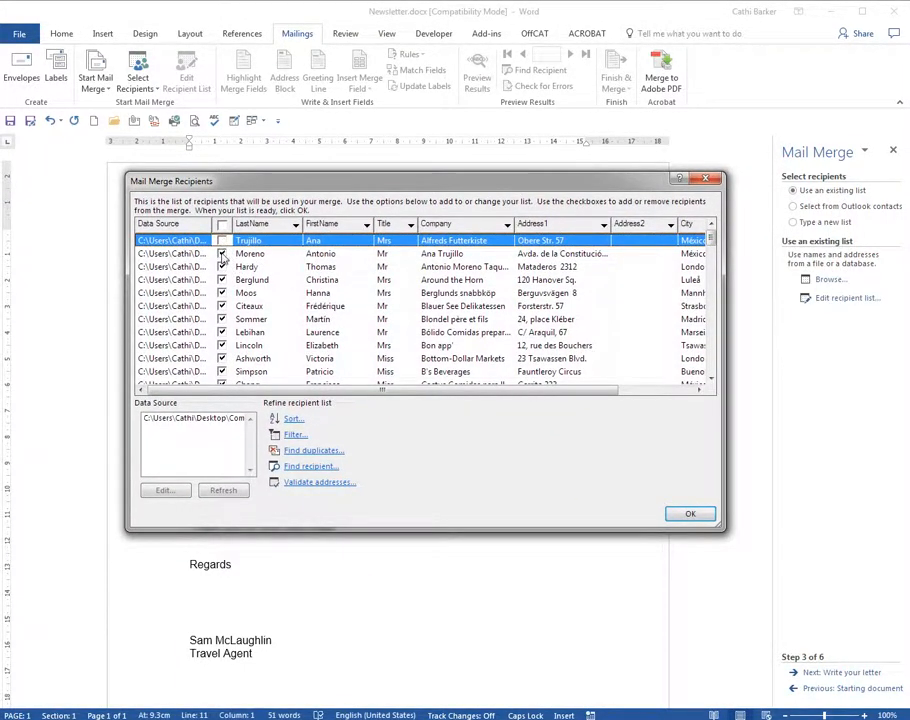
click(222, 254)
click(222, 254)
click(222, 241)
Step: Set up an advanced recipient filter with the City field equal to London
click(696, 390)
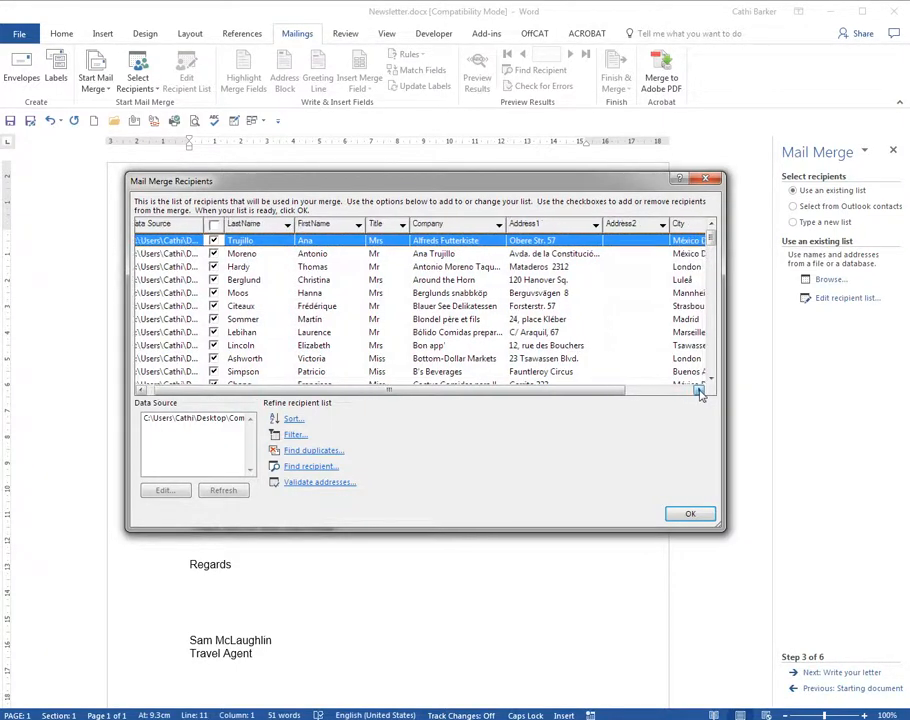
click(699, 392)
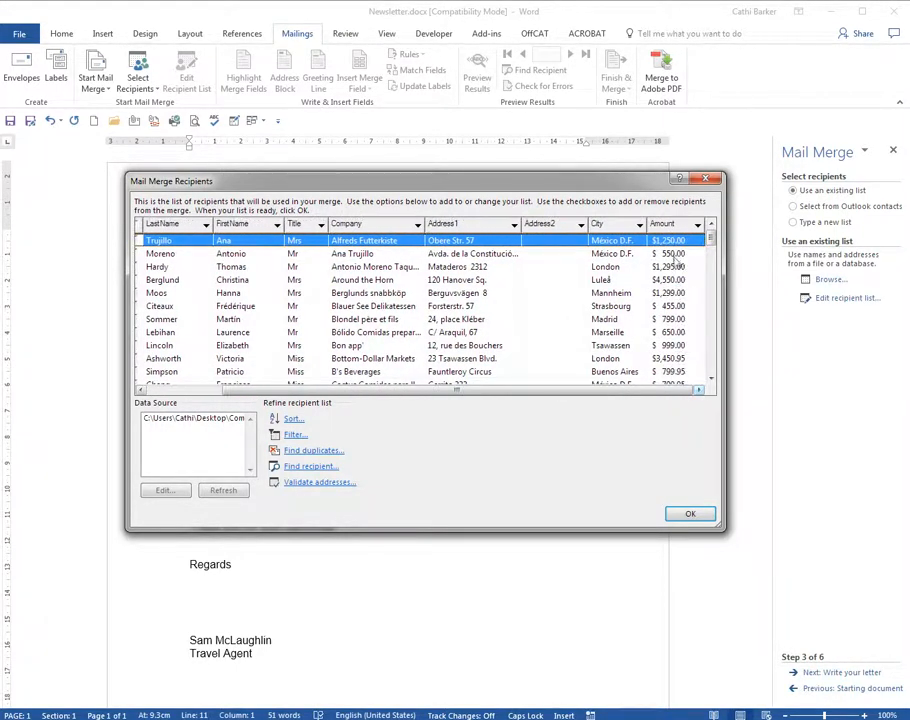
click(639, 225)
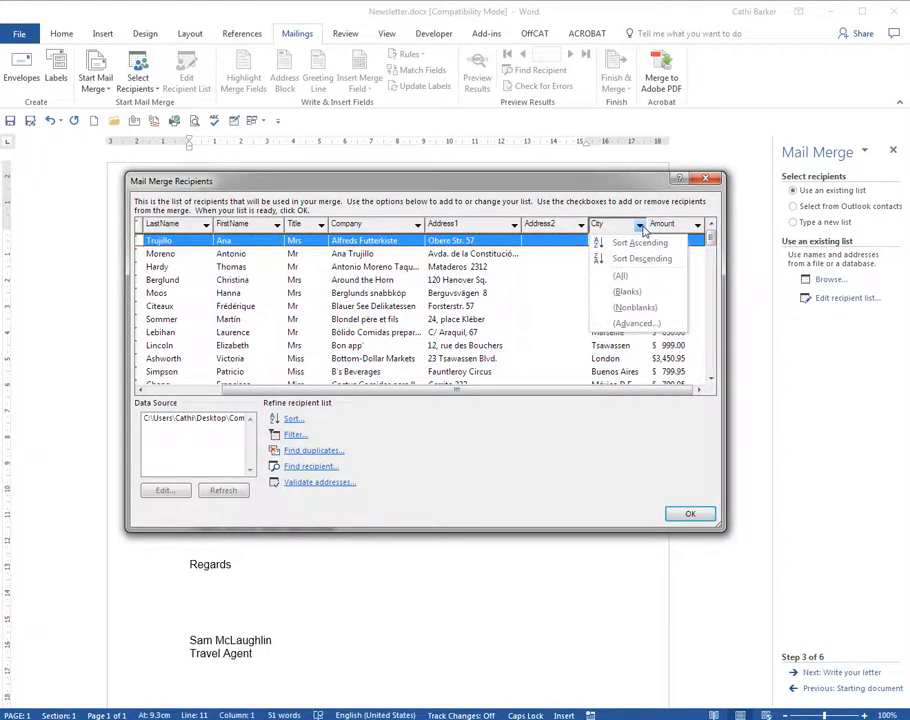
click(640, 324)
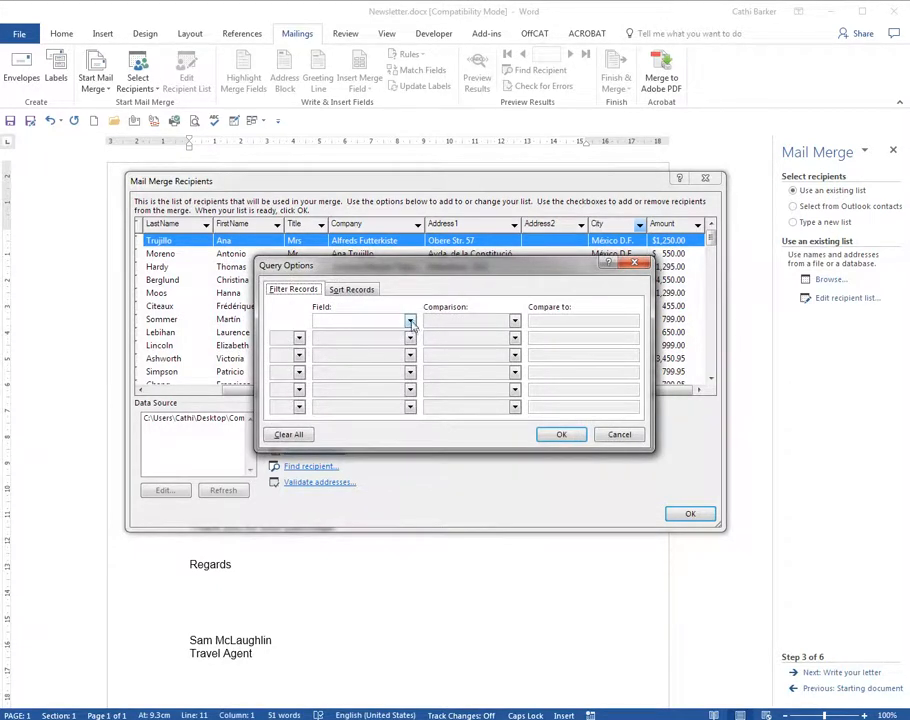
click(409, 321)
scroll(409, 366, down, 4)
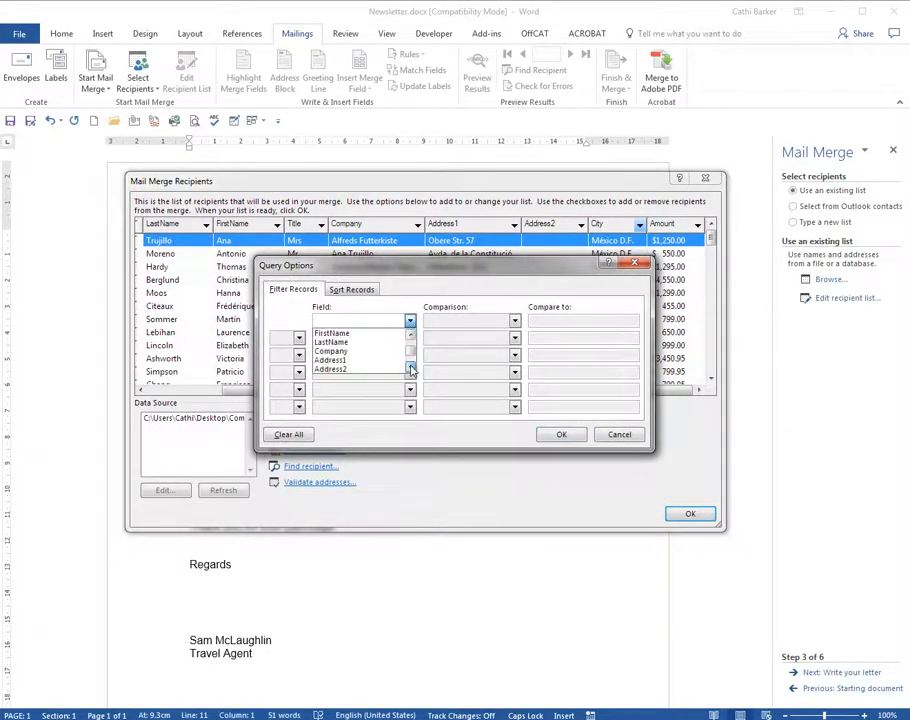
click(387, 363)
click(578, 319)
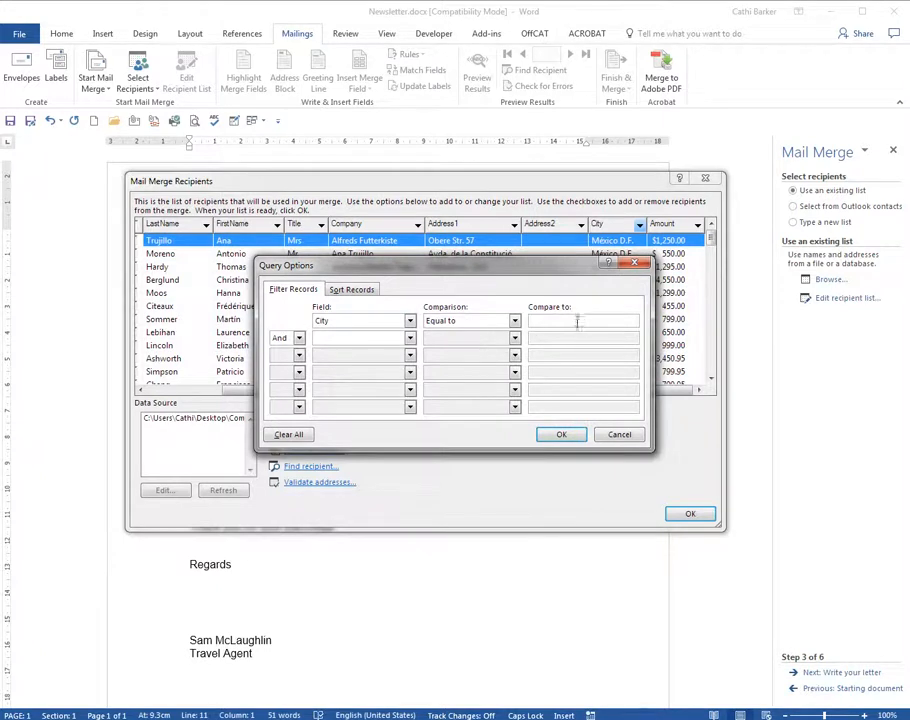
text(lONDON)
key(Caps_Lock)
key(BackSpace)
key(BackSpace)
key(BackSpace)
key(BackSpace)
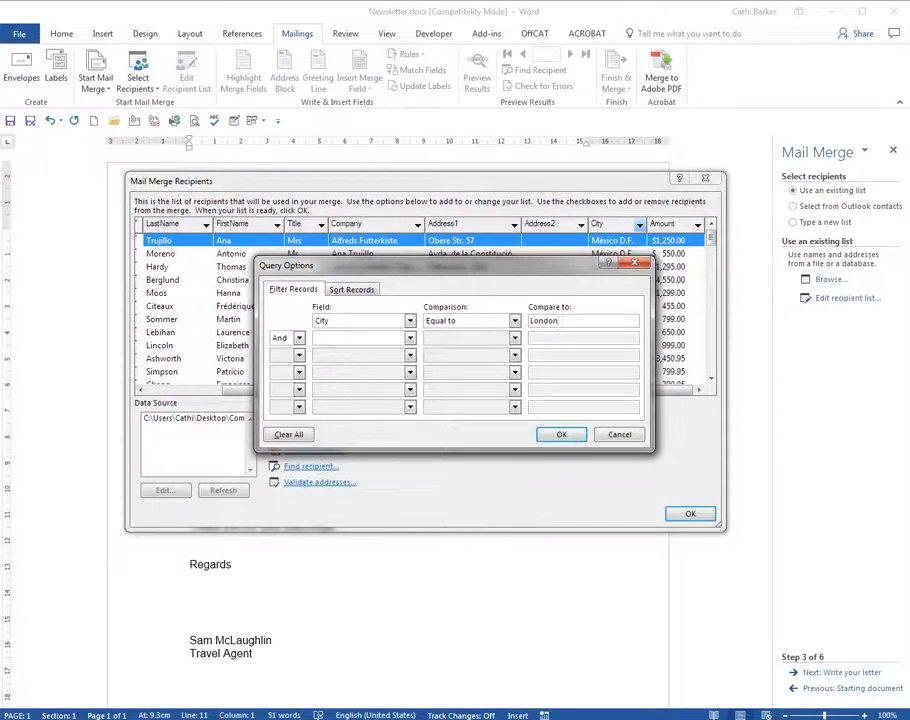
Step: Add a second filter condition, joined with And, for City equal to Madrid, and check the available comparison operators
click(410, 338)
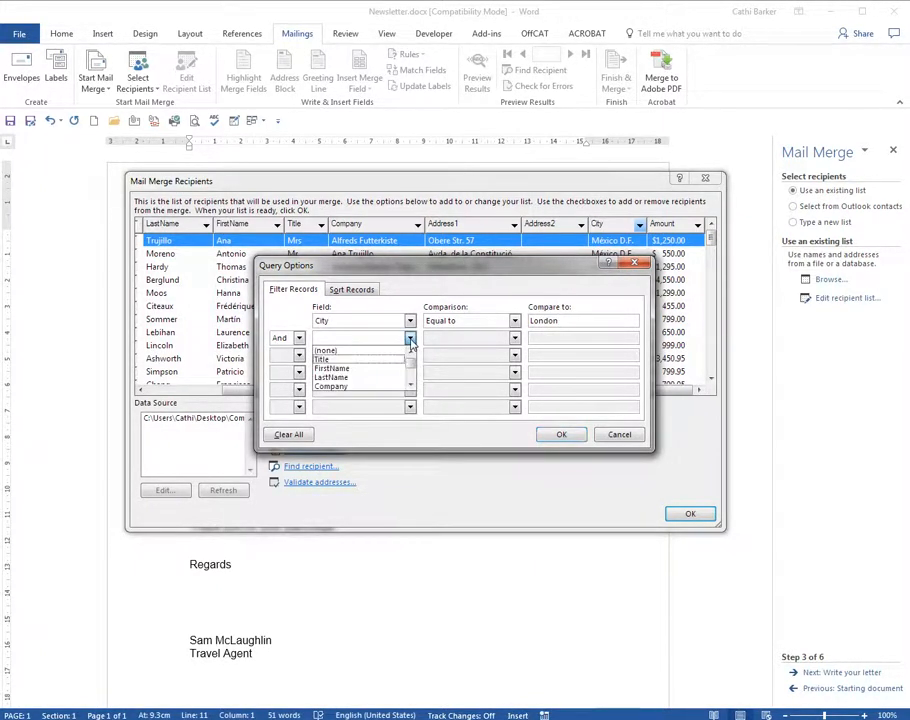
drag(408, 357, 409, 382)
click(407, 378)
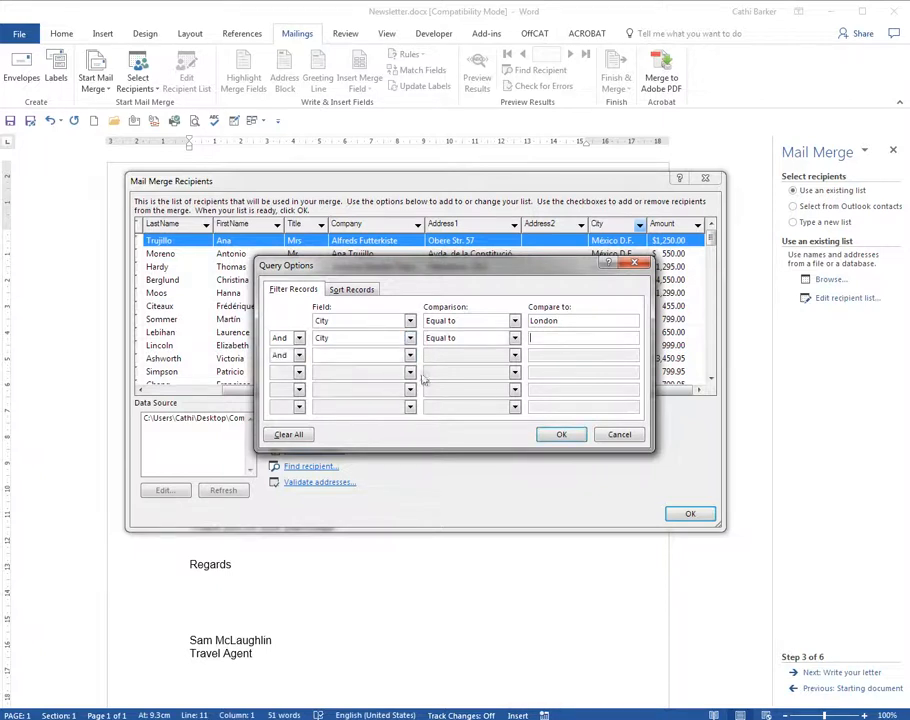
click(553, 337)
click(515, 321)
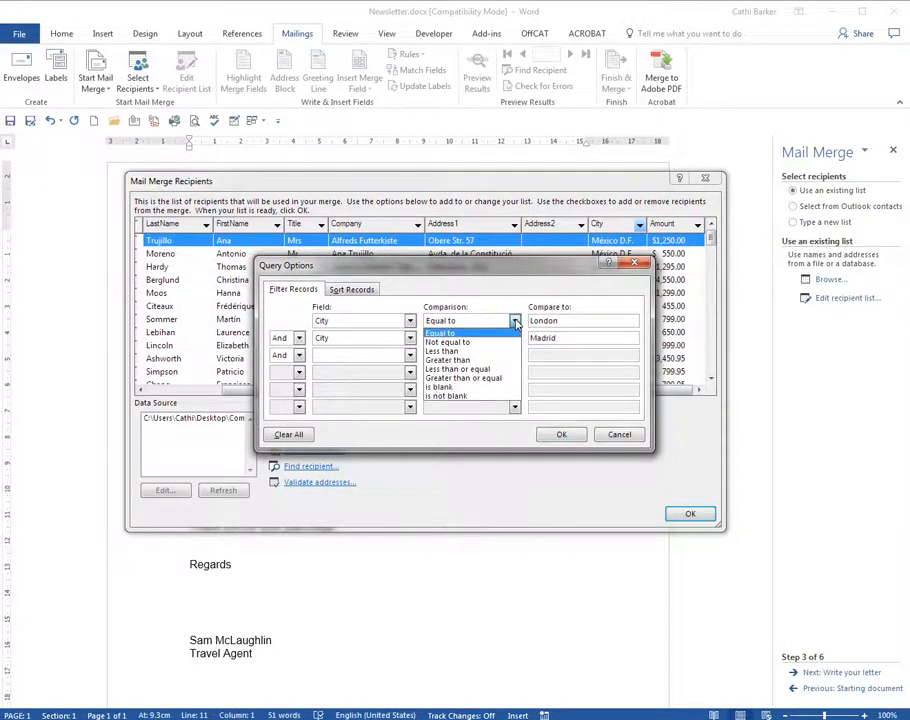
click(515, 321)
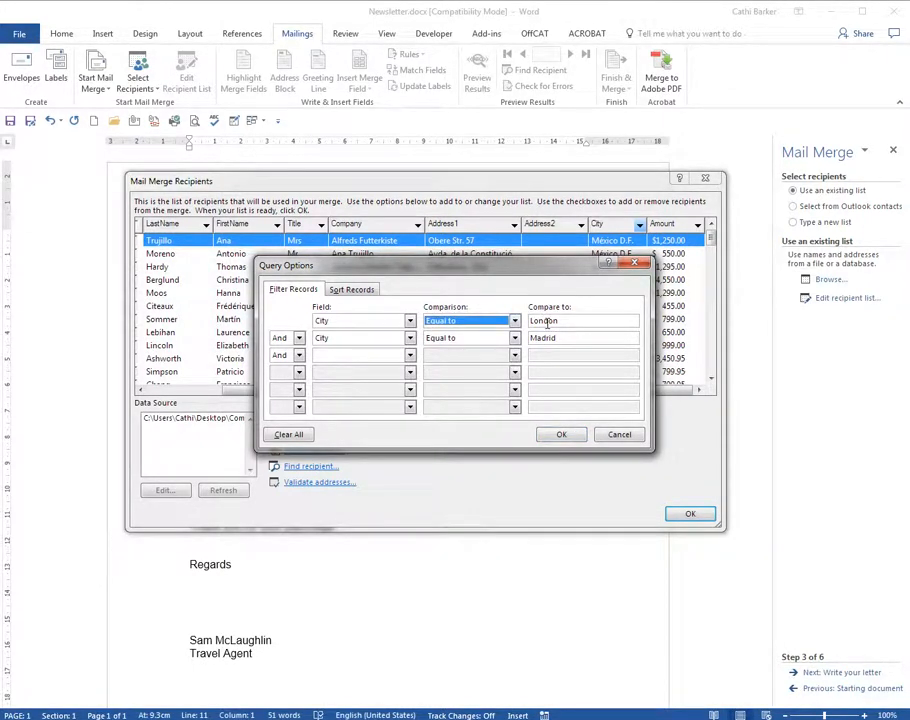
Step: Clear all filter conditions and accept the complete recipient list for the merge
click(288, 434)
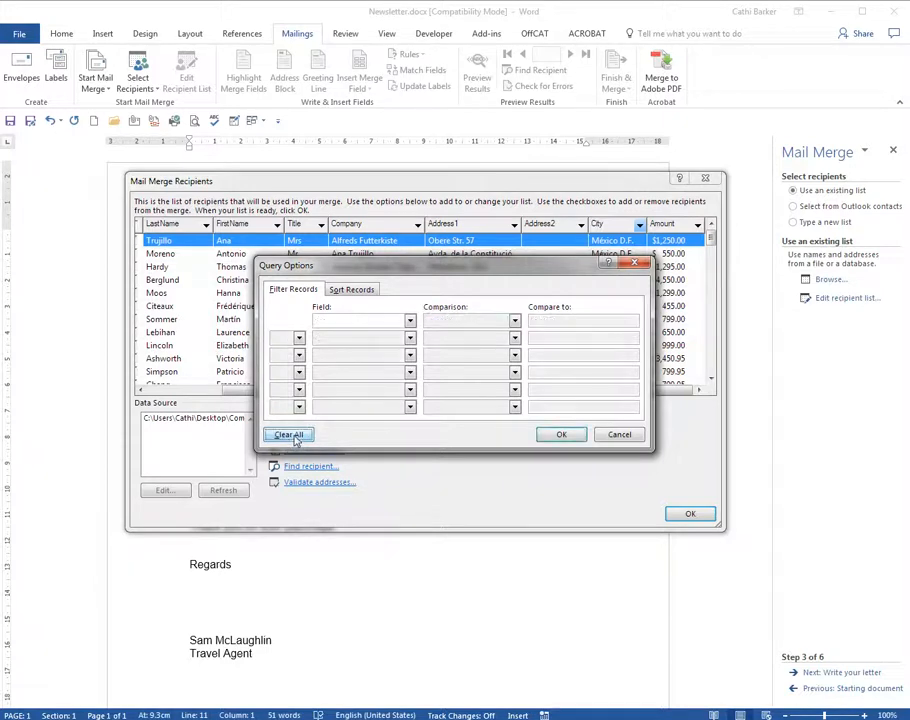
click(561, 434)
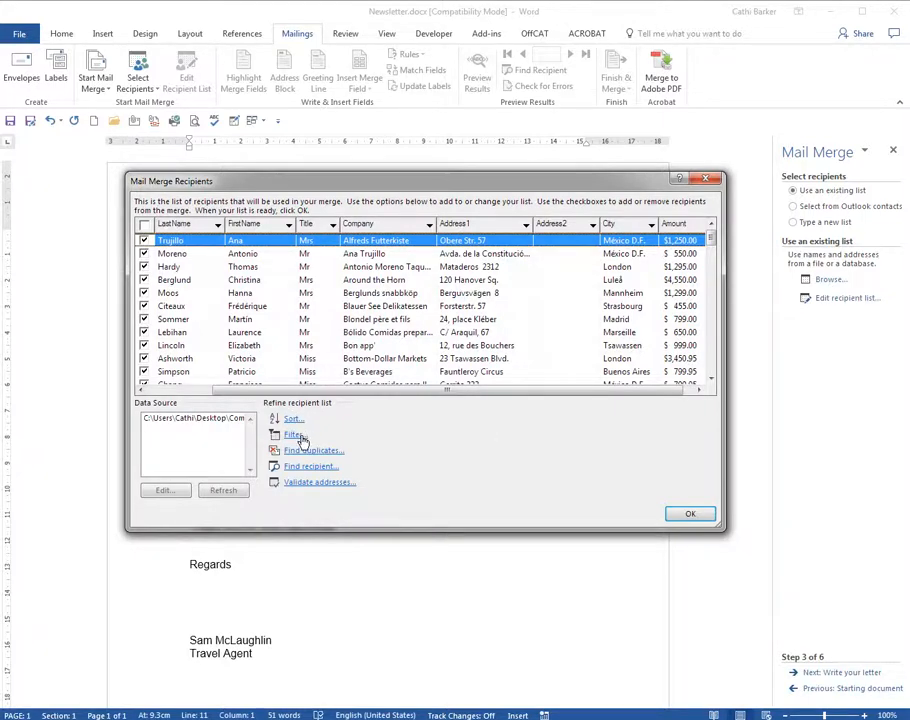
click(687, 513)
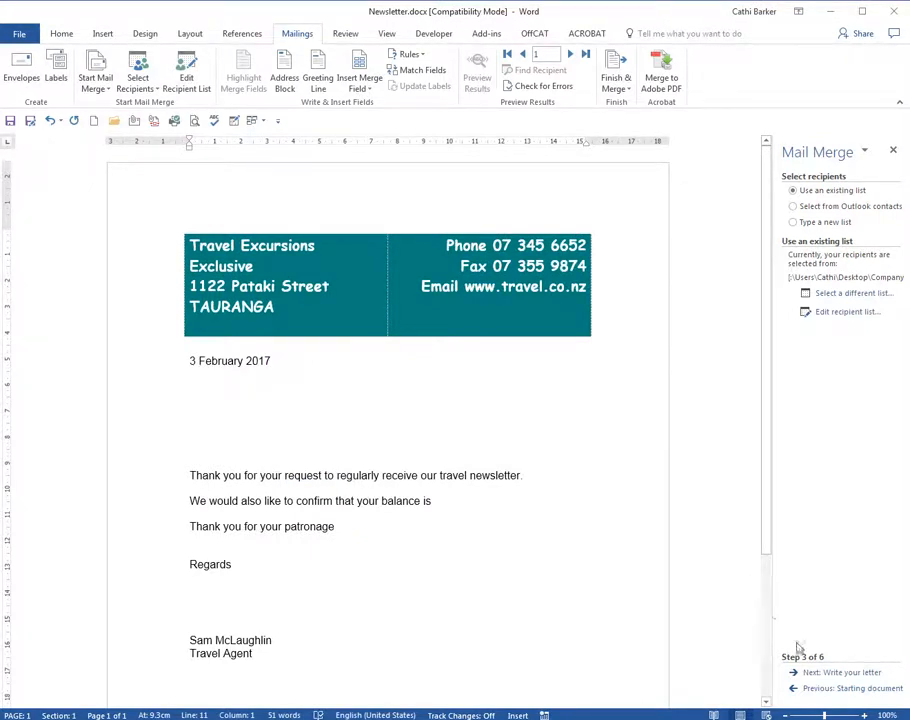
Step: Move on to writing the letter and insert an address block below the date, with the recipient's title, full first name and surname
click(840, 673)
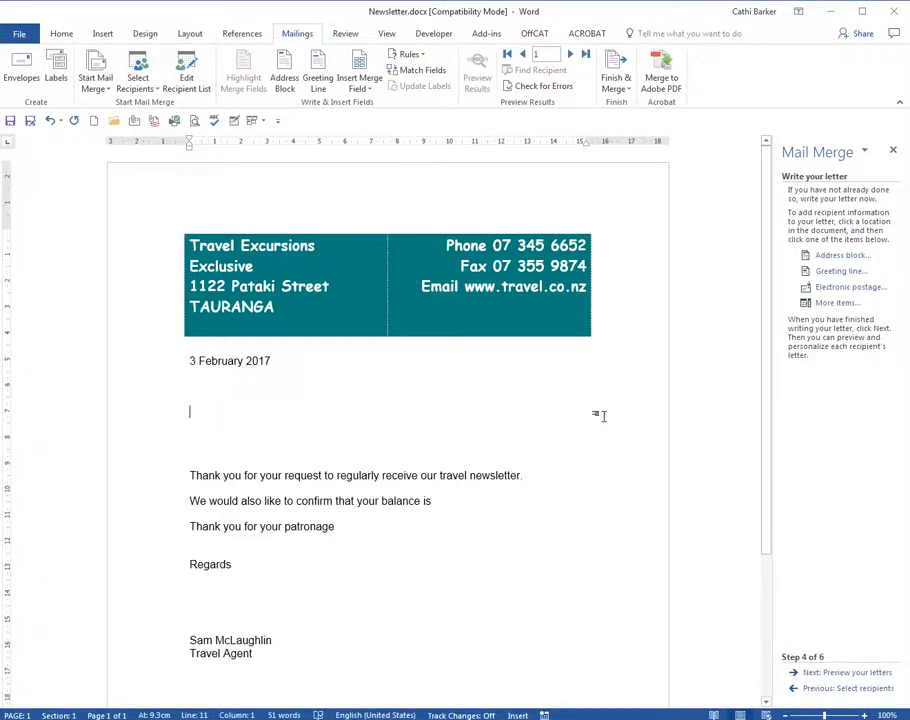
click(845, 256)
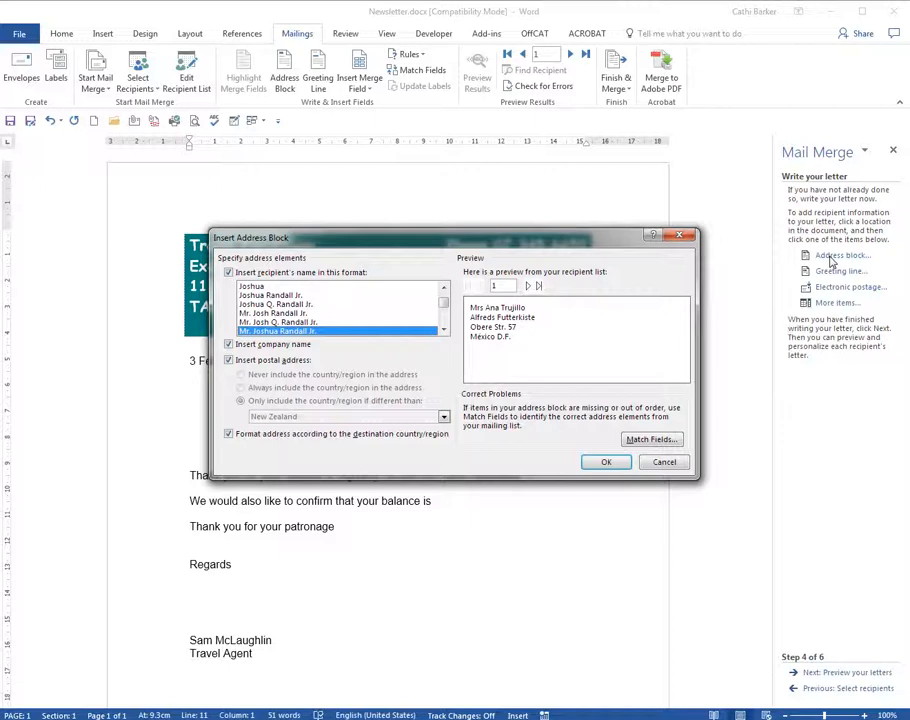
click(308, 323)
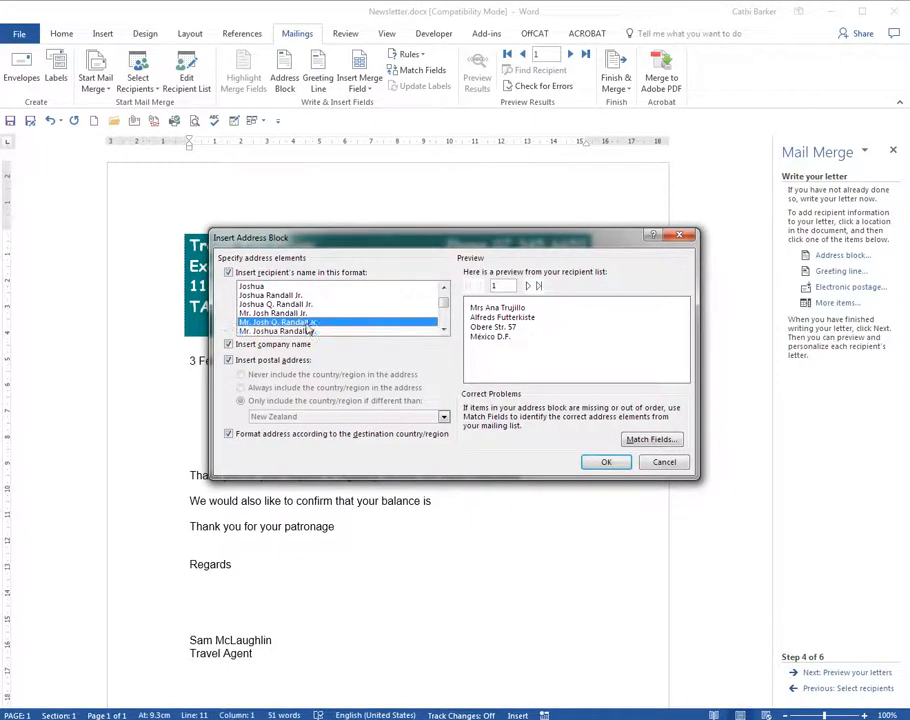
click(310, 313)
click(311, 304)
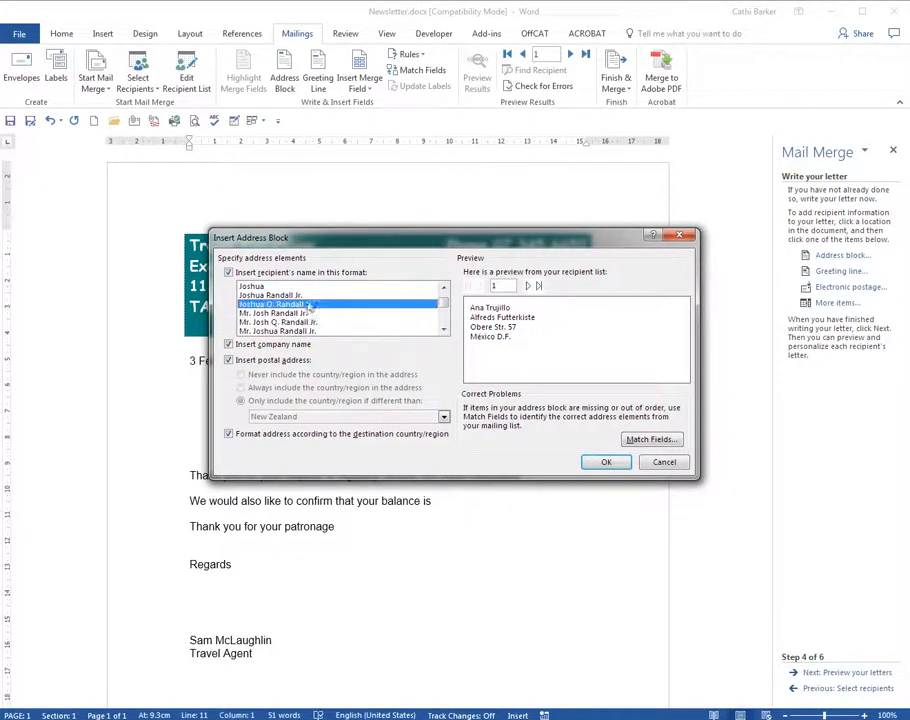
click(310, 295)
click(312, 286)
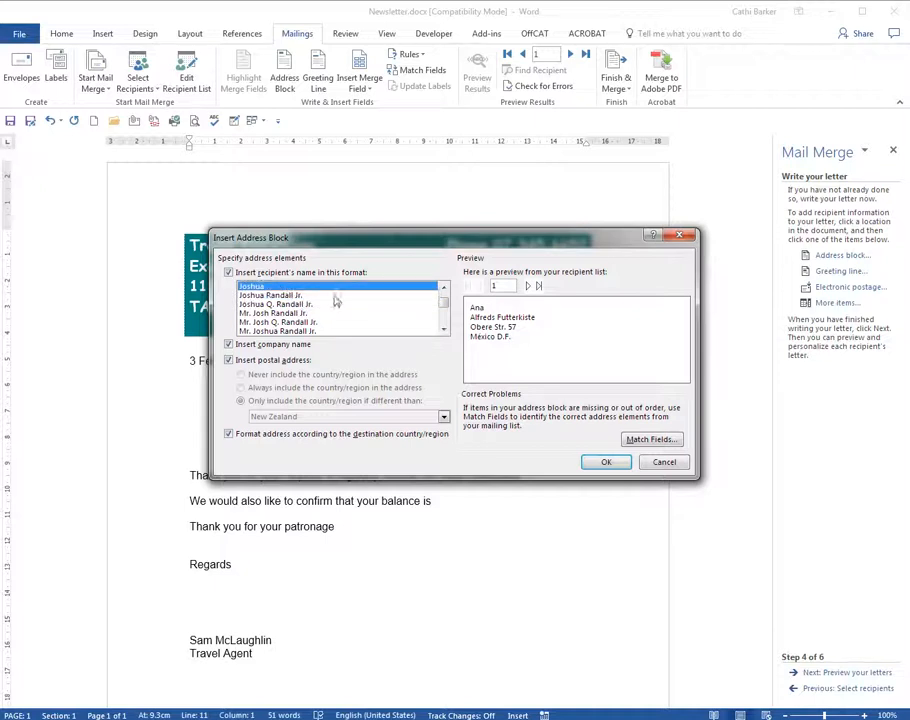
click(308, 331)
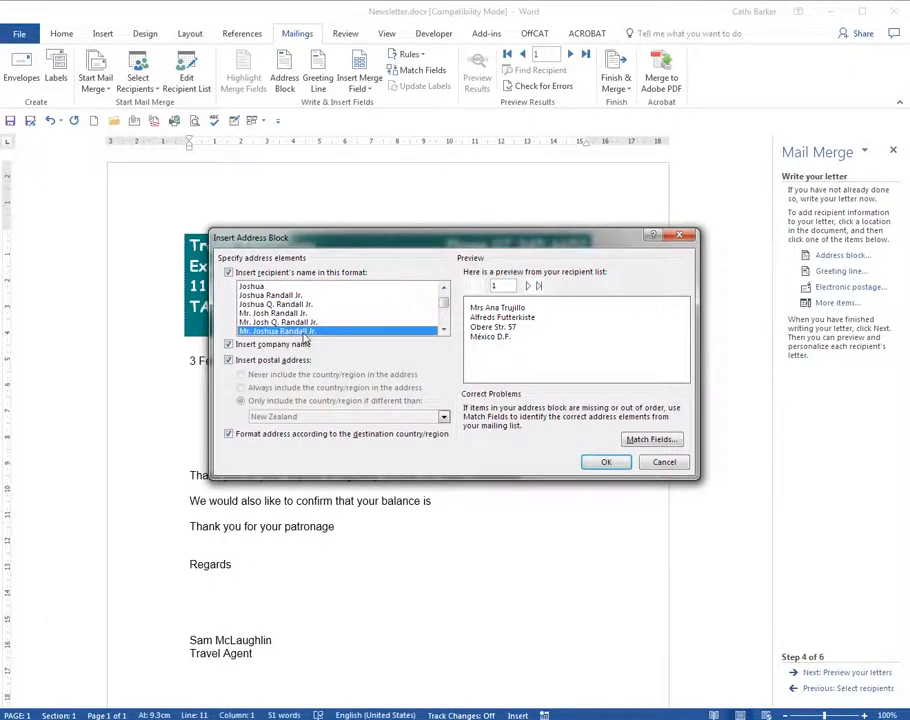
click(605, 462)
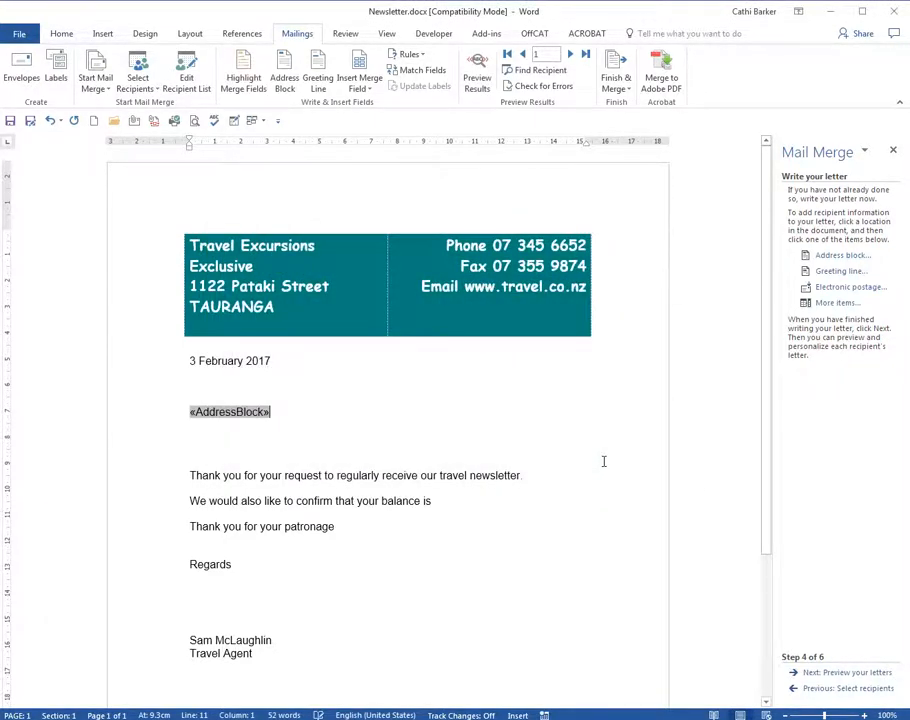
Step: Set up a greeting line above the letter's first sentence with Dear, the recipient's title and surname, and (none) as ending punctuation
click(222, 449)
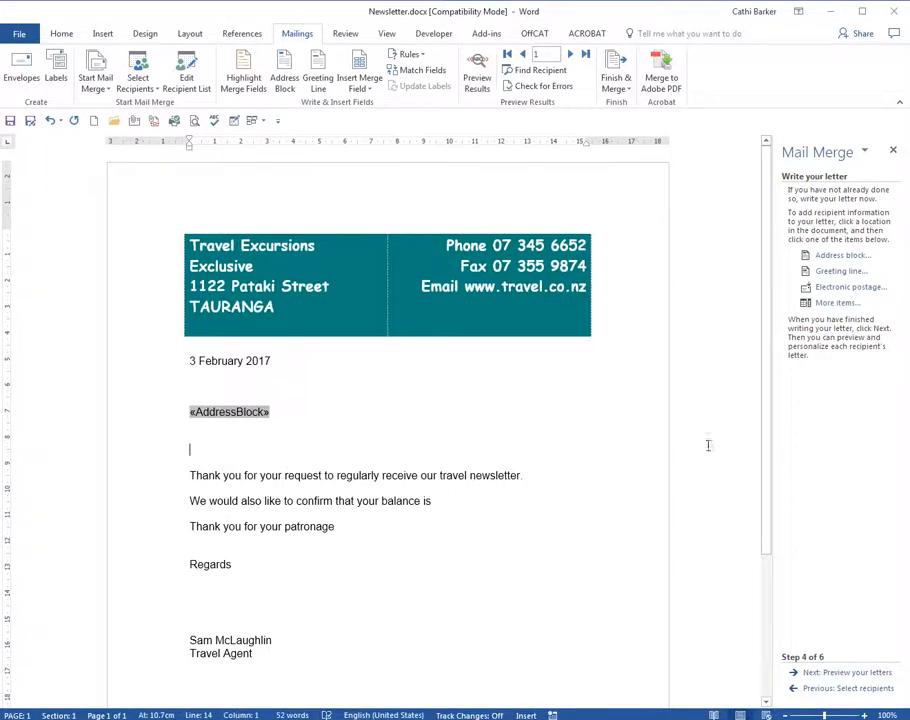
click(840, 272)
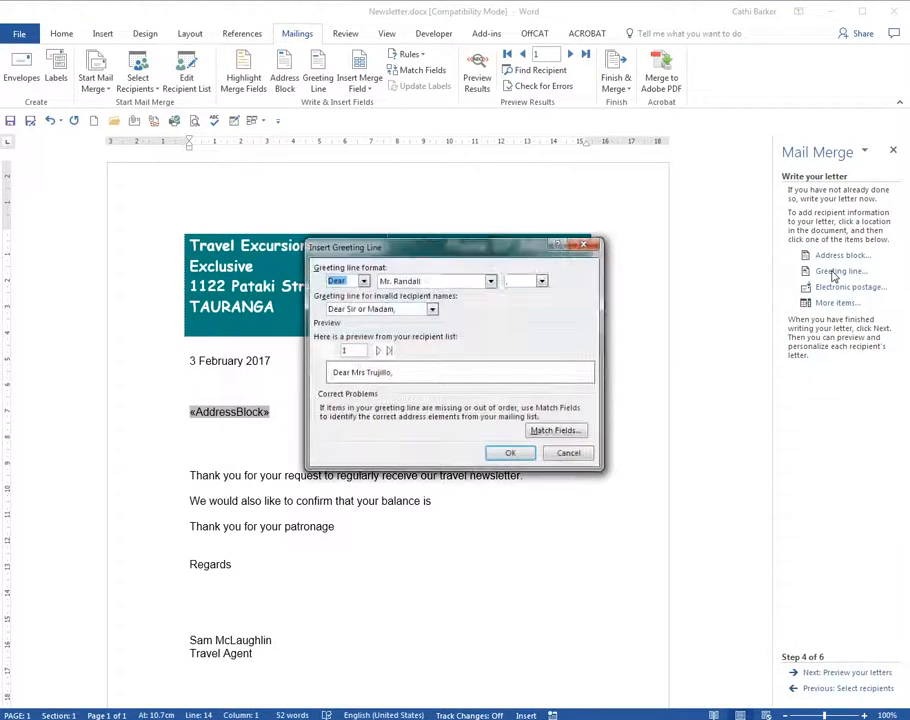
click(541, 281)
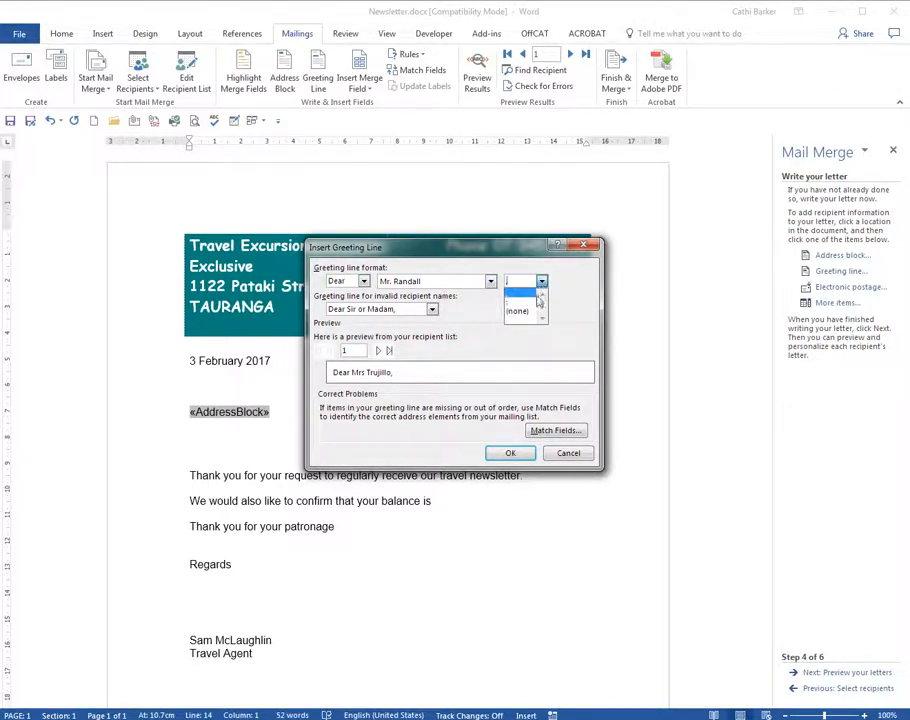
click(528, 312)
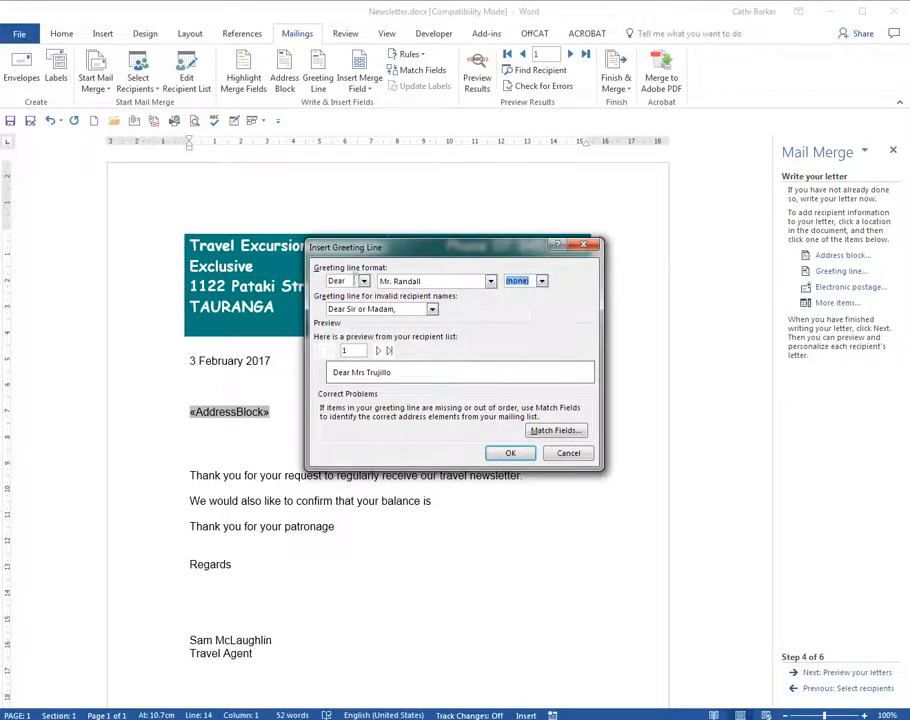
click(364, 281)
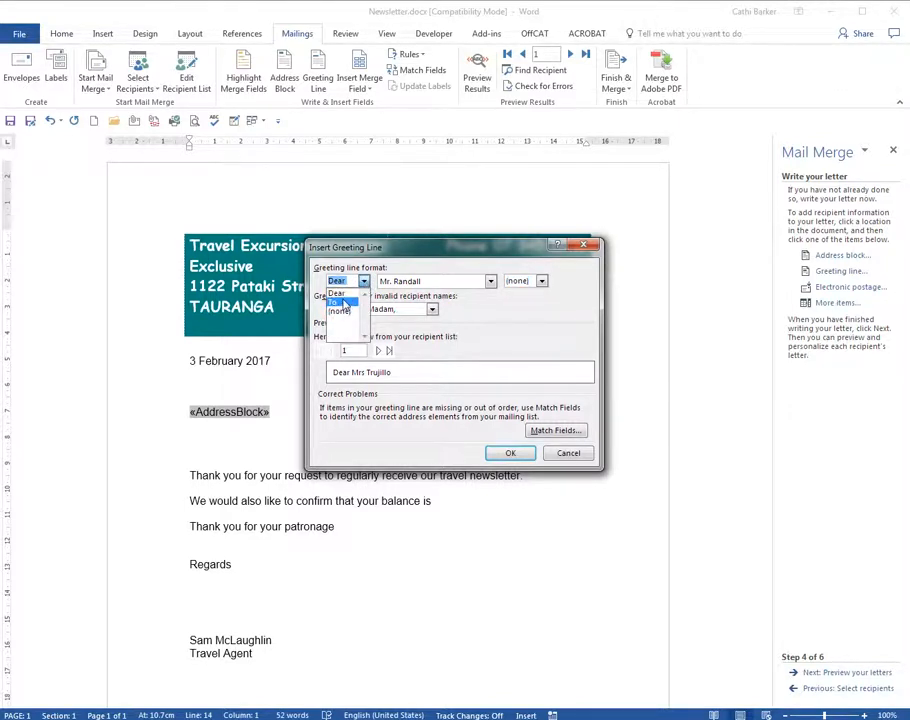
click(345, 294)
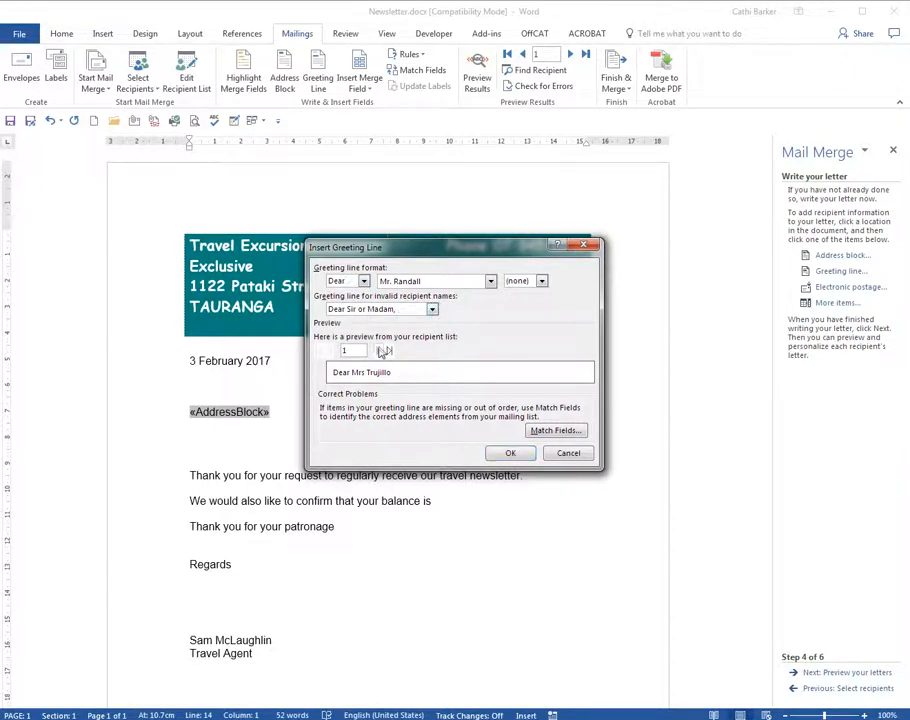
Step: Preview the greeting for the first six recipients, return to the first one, and insert the greeting line
click(379, 351)
click(379, 351)
click(379, 351)
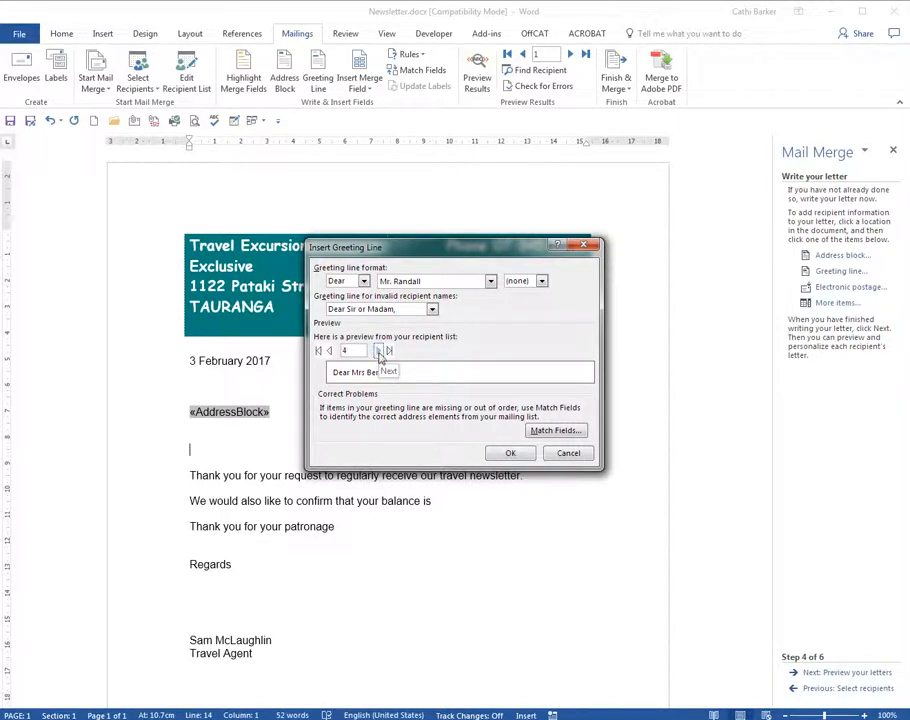
click(379, 351)
click(379, 351)
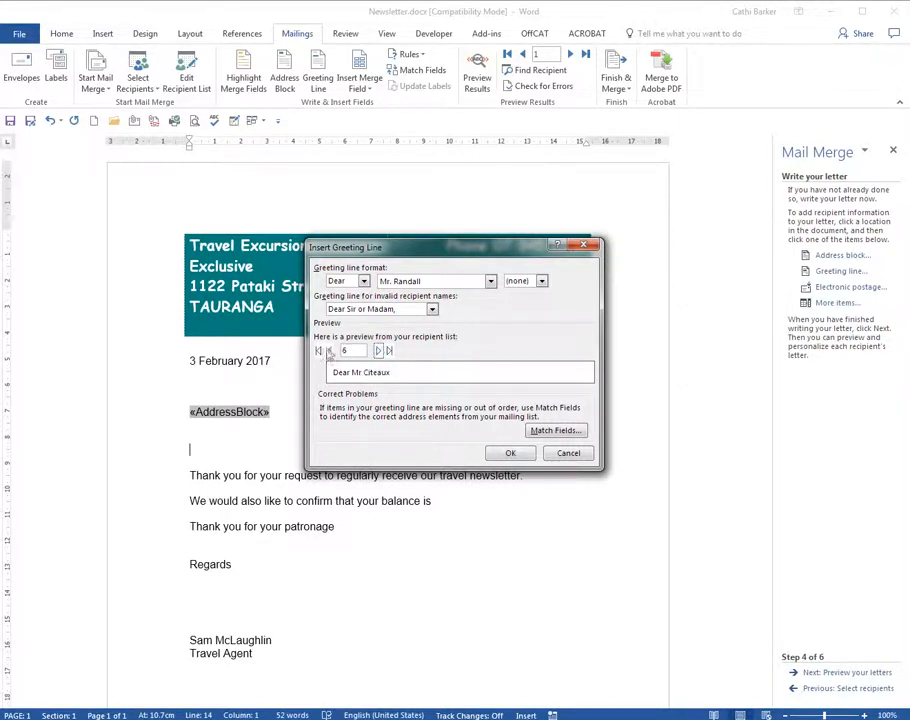
click(320, 351)
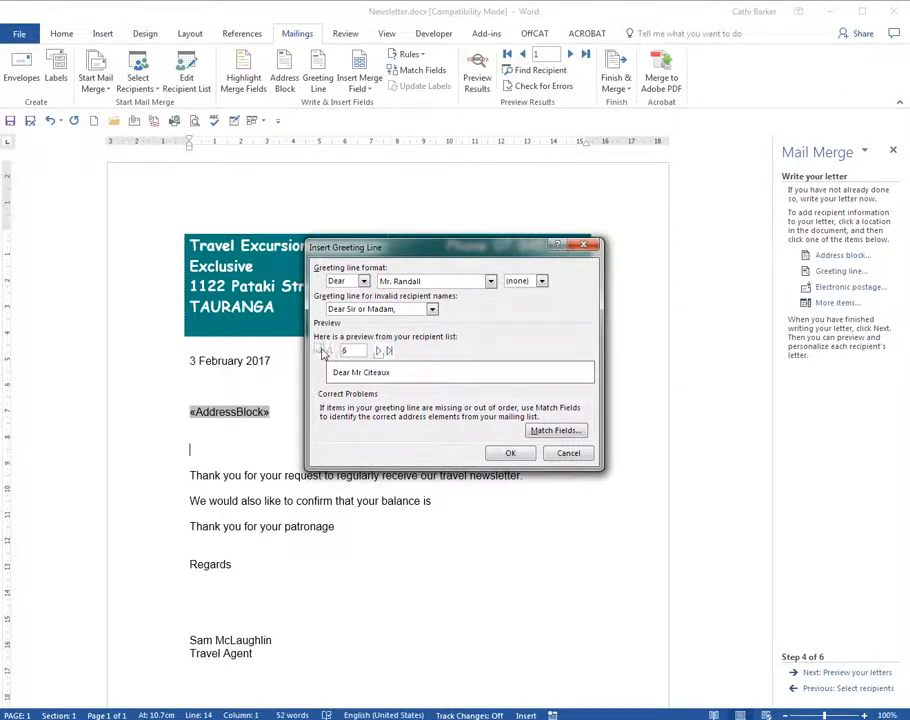
click(509, 452)
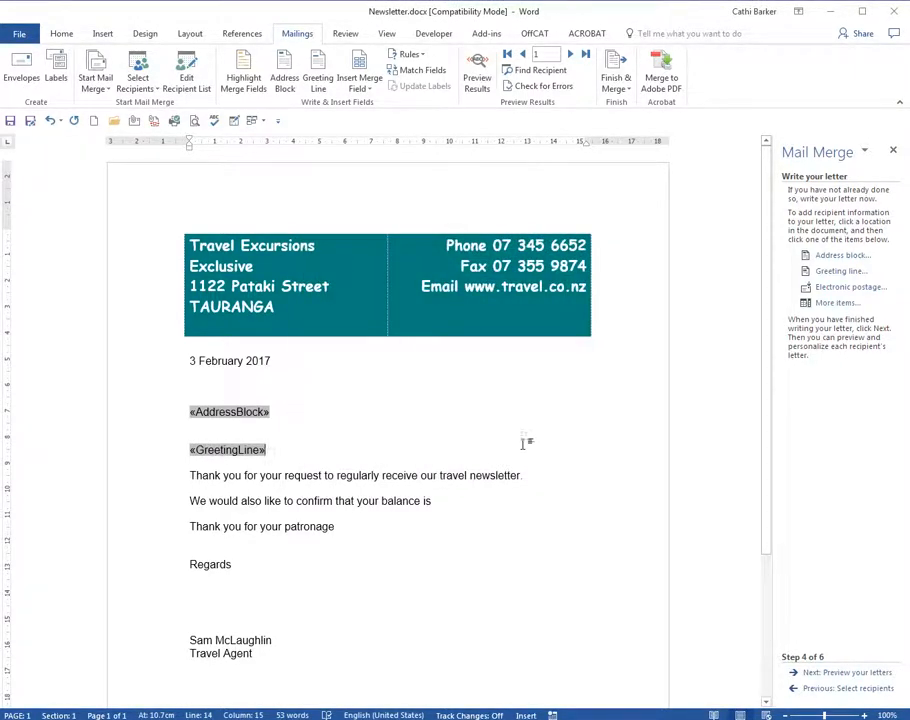
Step: Insert the Amount database field at the end of the sentence about the customer's balance
click(480, 500)
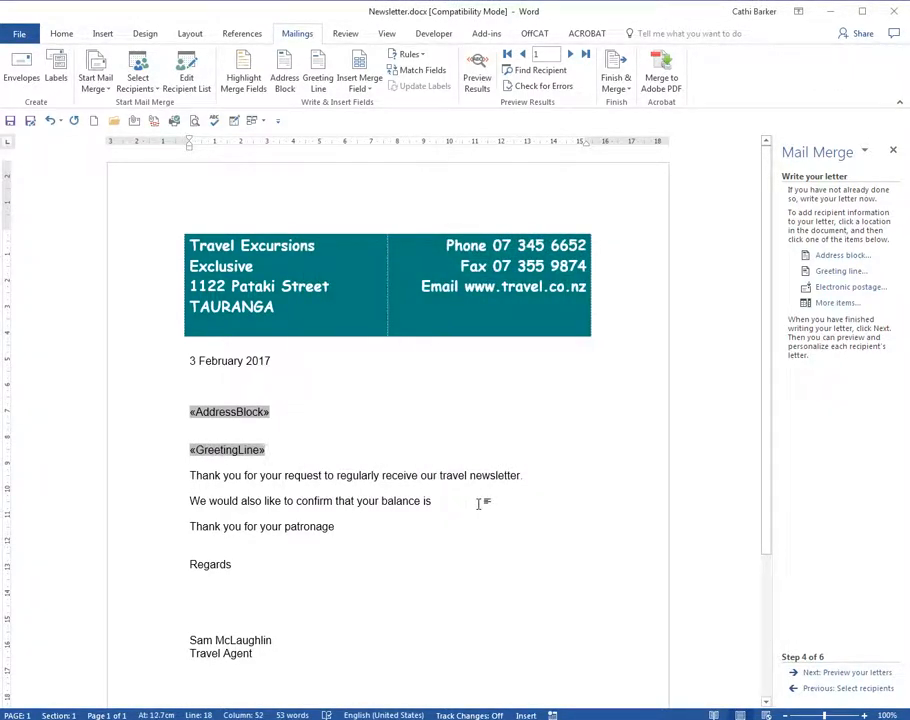
click(840, 304)
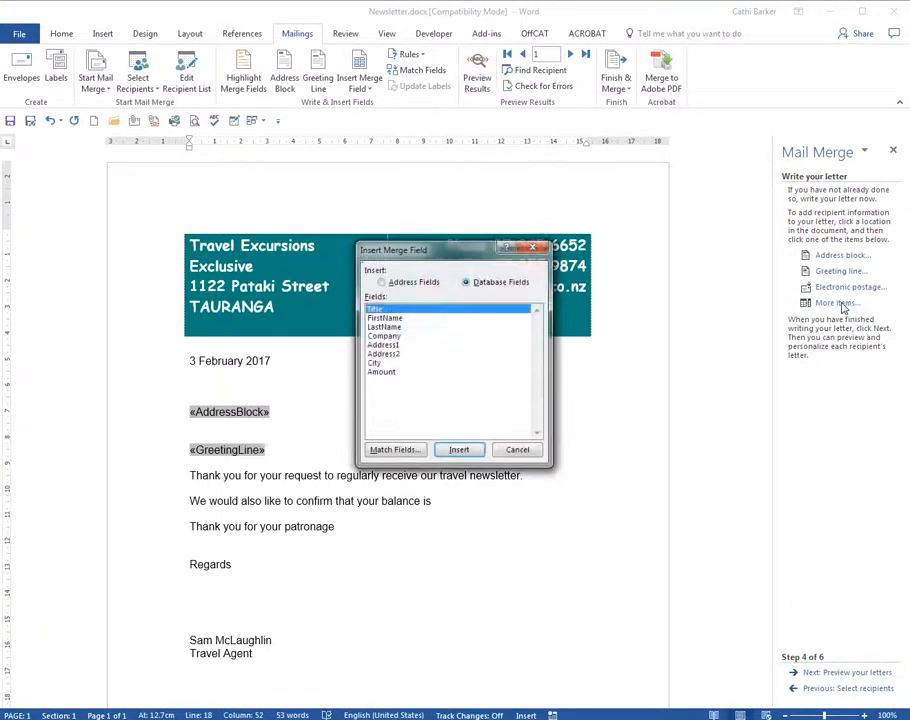
click(390, 374)
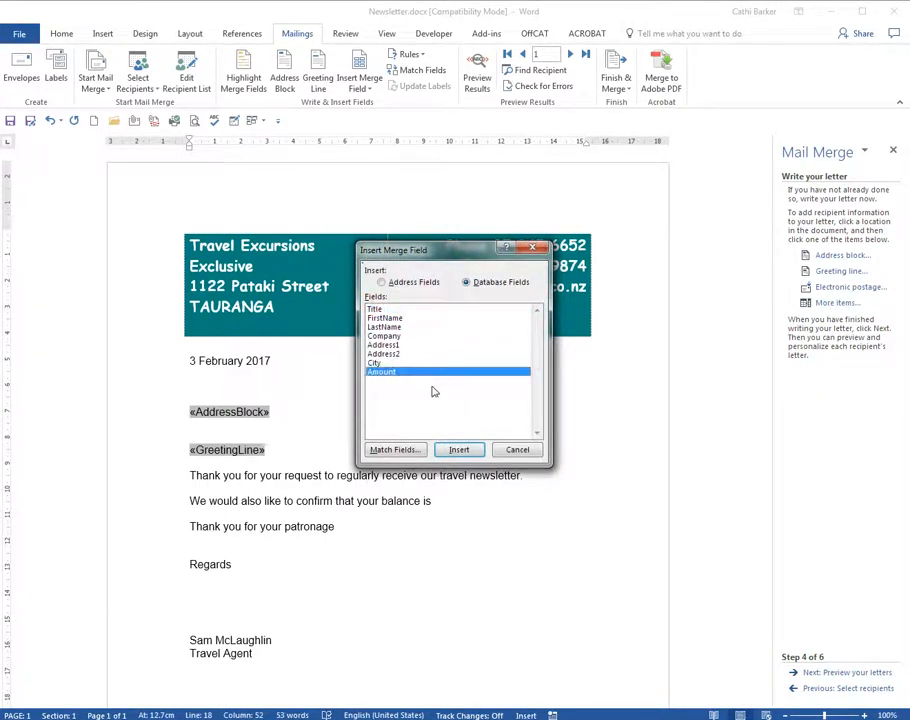
click(459, 449)
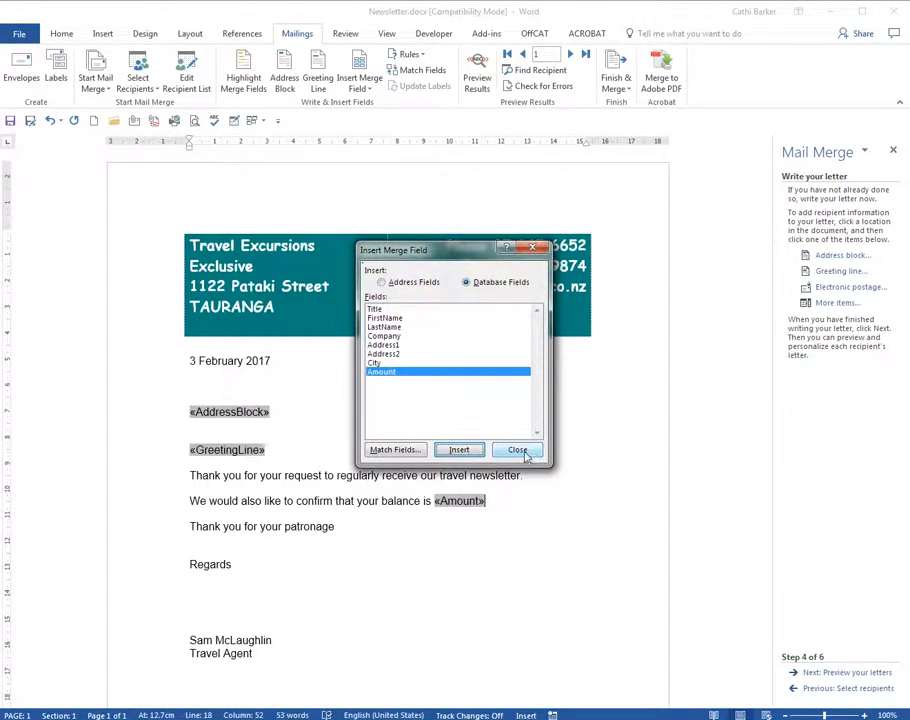
click(515, 451)
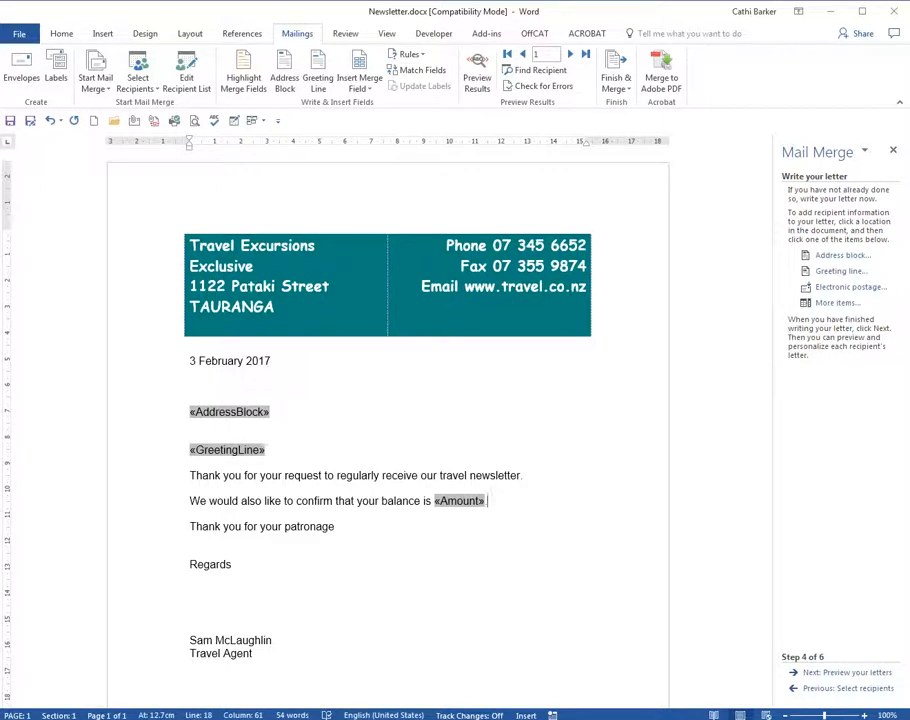
Step: Preview the merged letters, going through the recipients one by one up to recipient 4
click(838, 673)
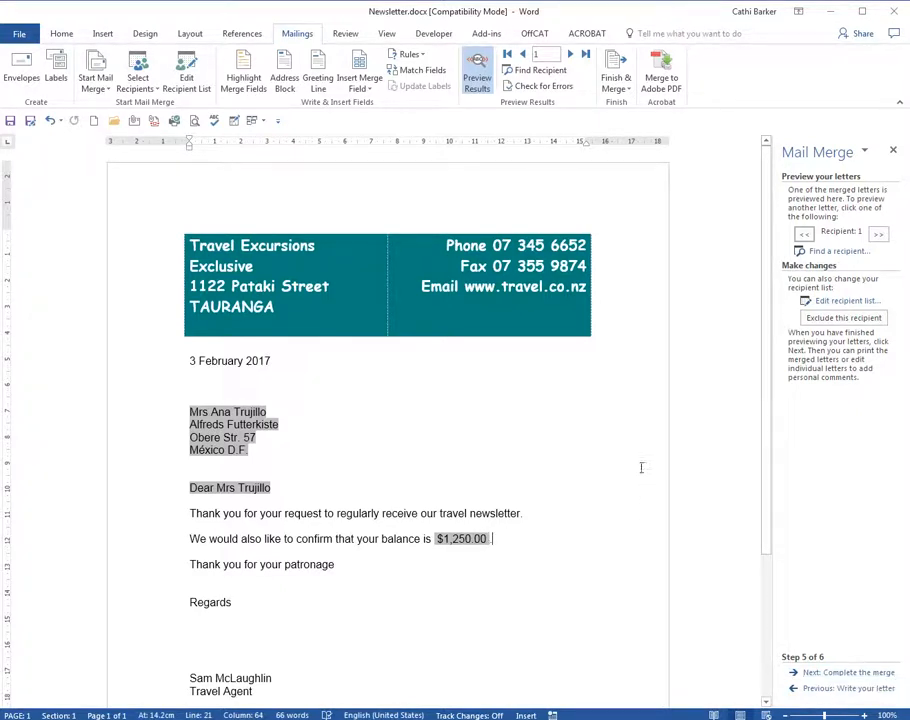
click(878, 236)
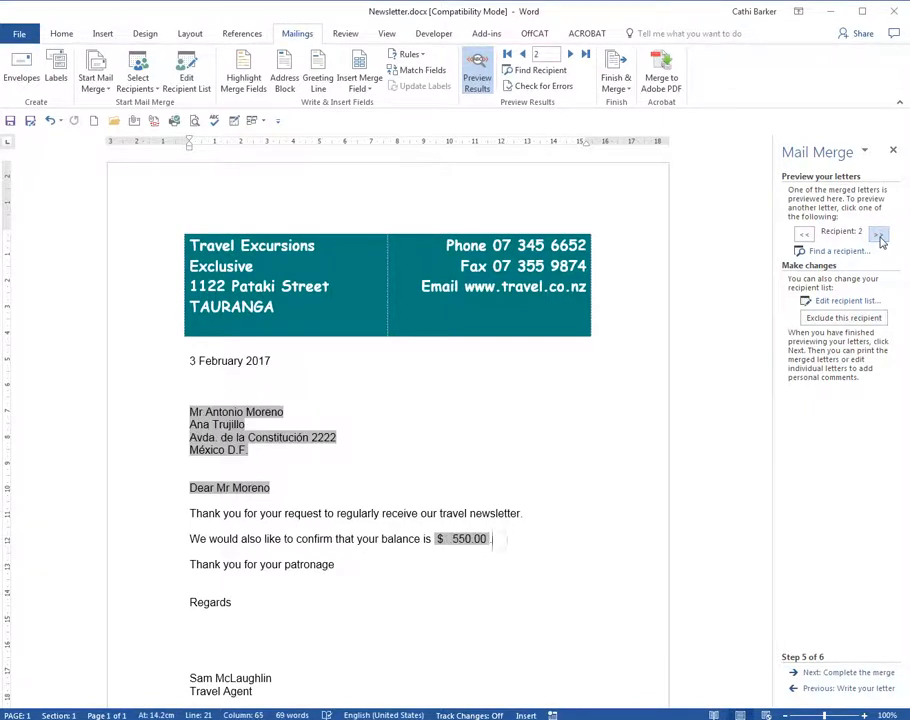
click(878, 236)
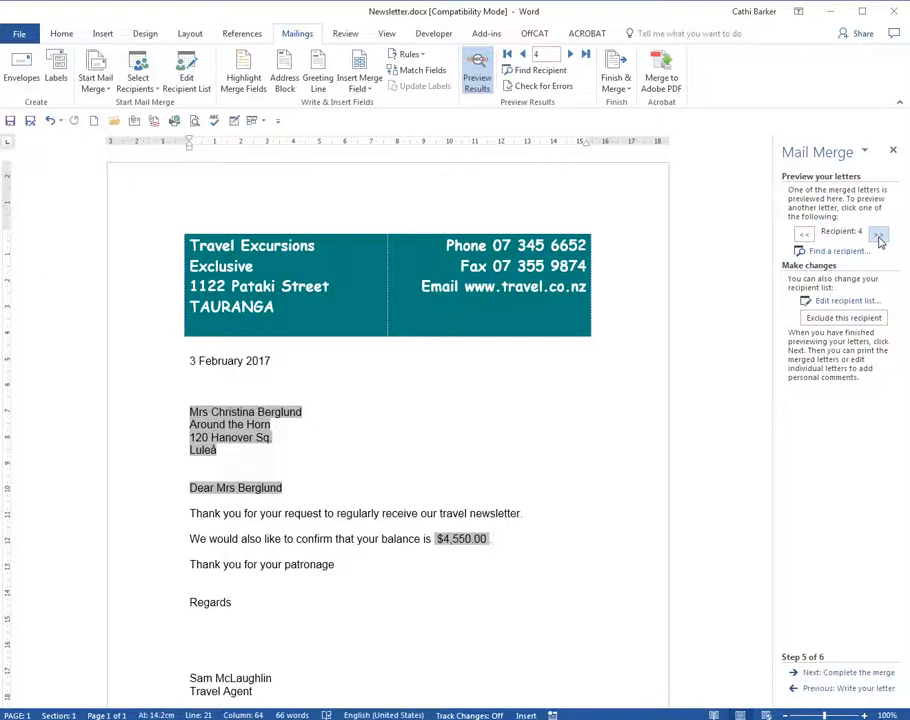
Step: Complete the merge by creating individual letters for all records in a new document, and bring its window into view
click(850, 673)
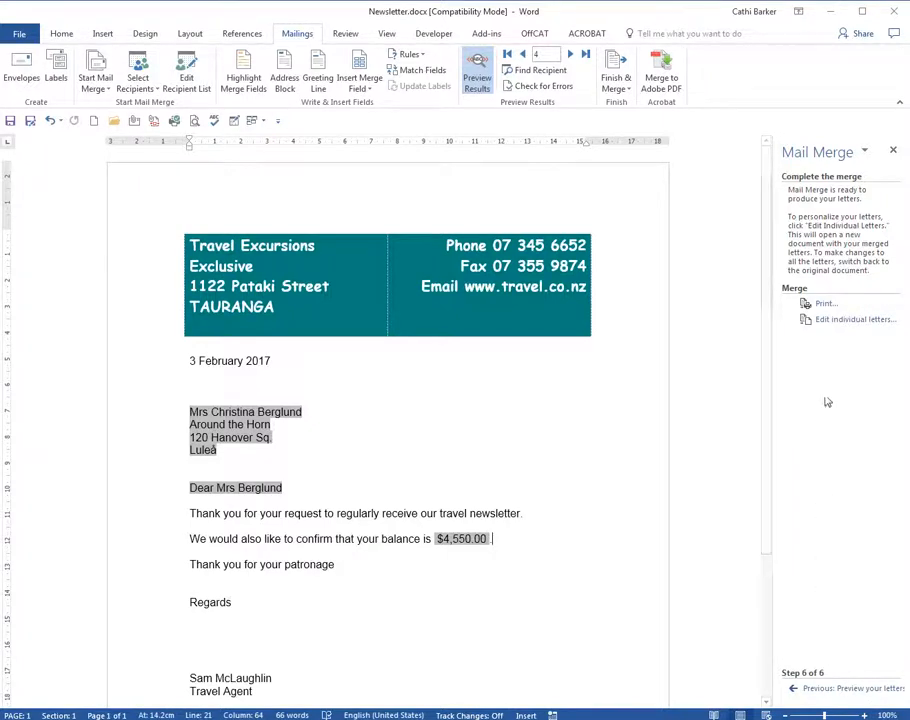
click(837, 322)
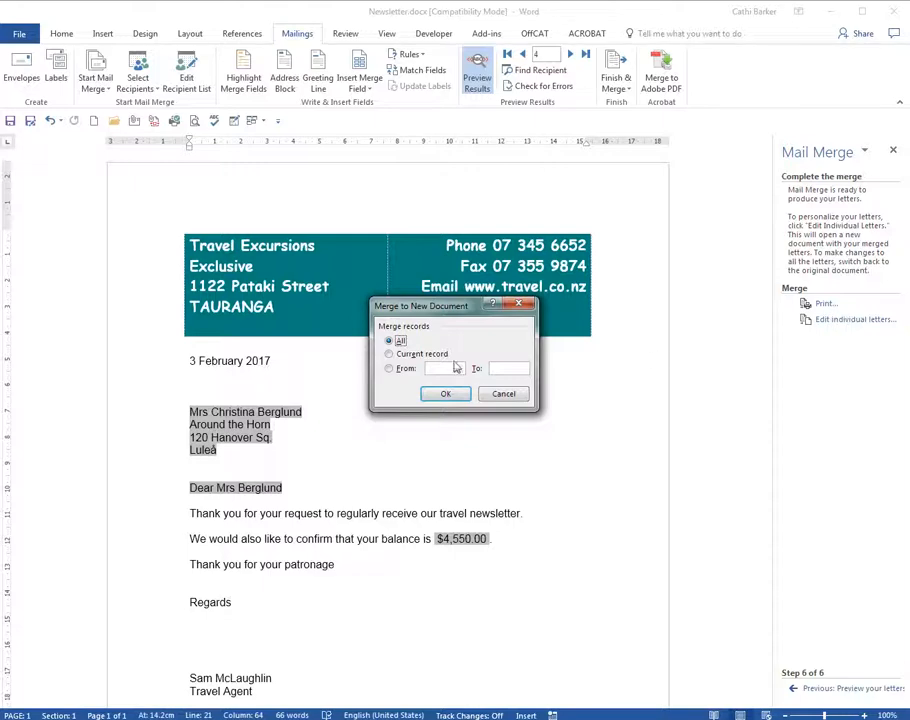
click(449, 396)
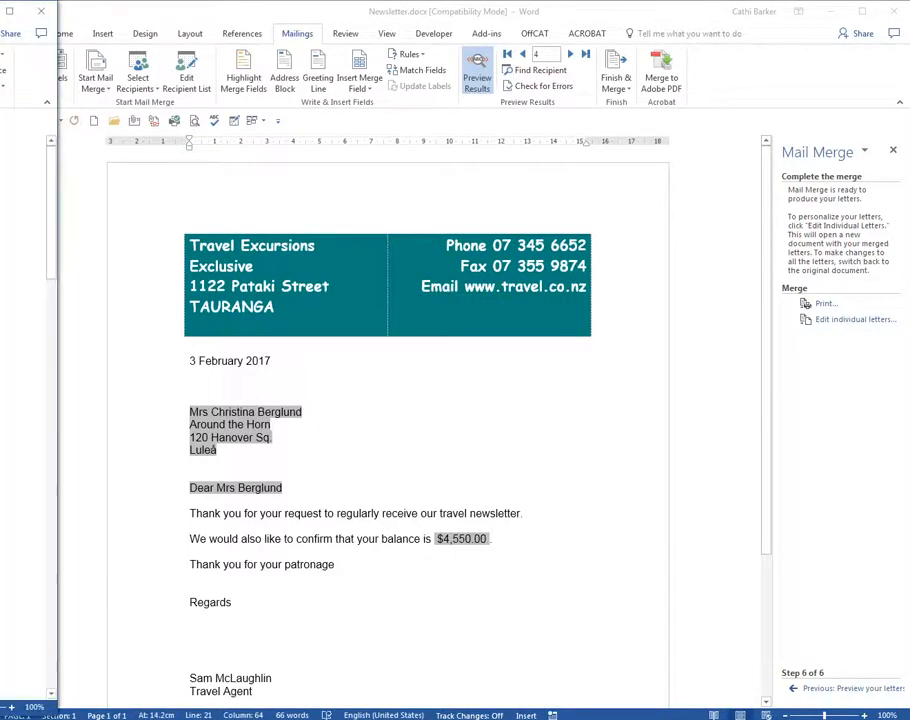
drag(223, 20, 457, 16)
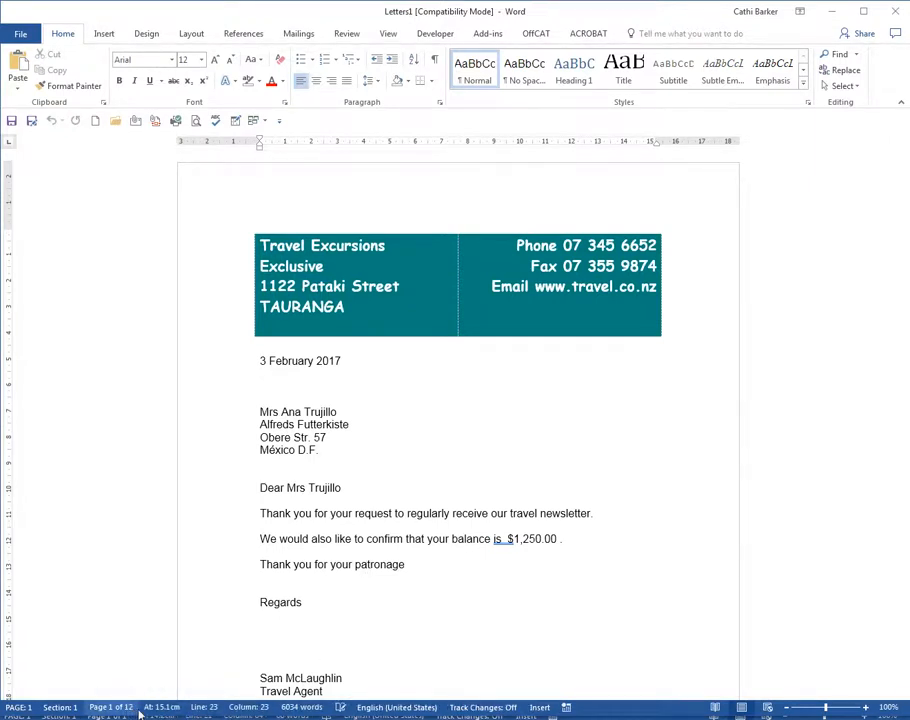
Step: Look through the first three merged letters and close the merged document without saving it
click(306, 602)
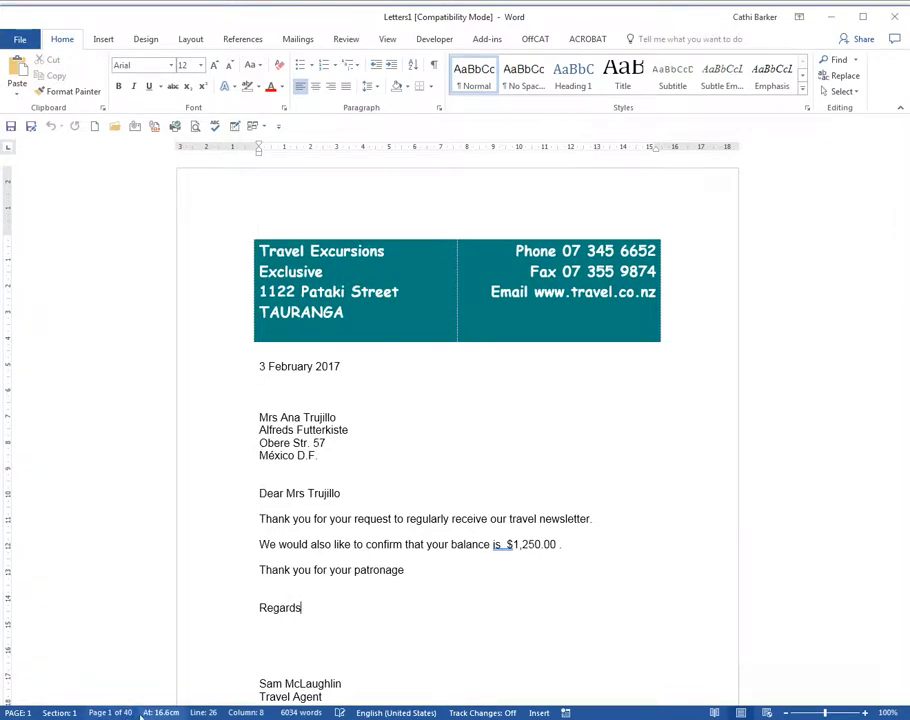
click(330, 582)
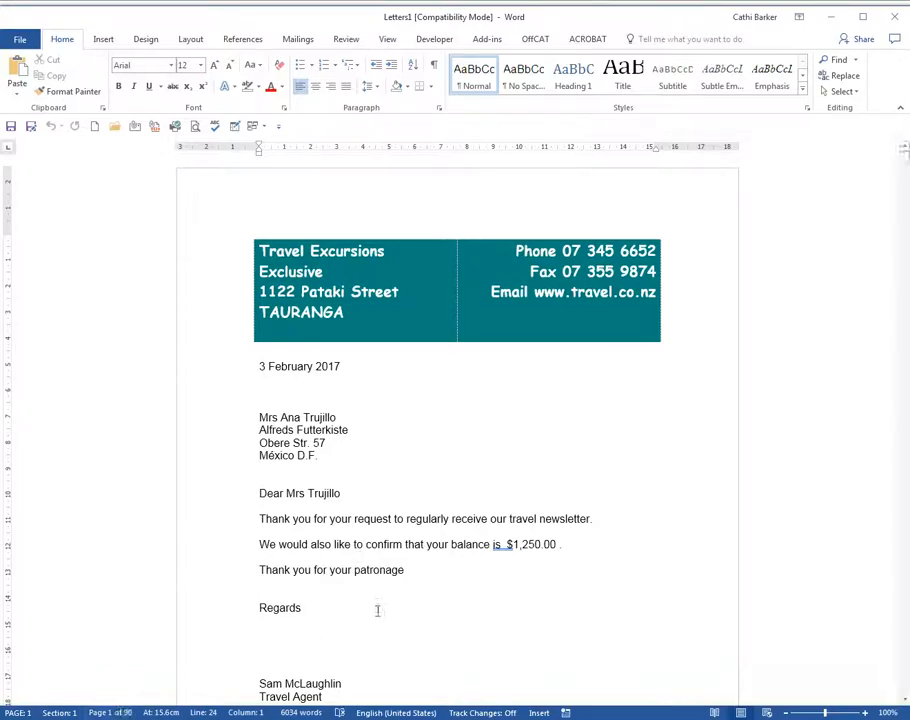
scroll(426, 598, down, 1)
scroll(426, 598, down, 10)
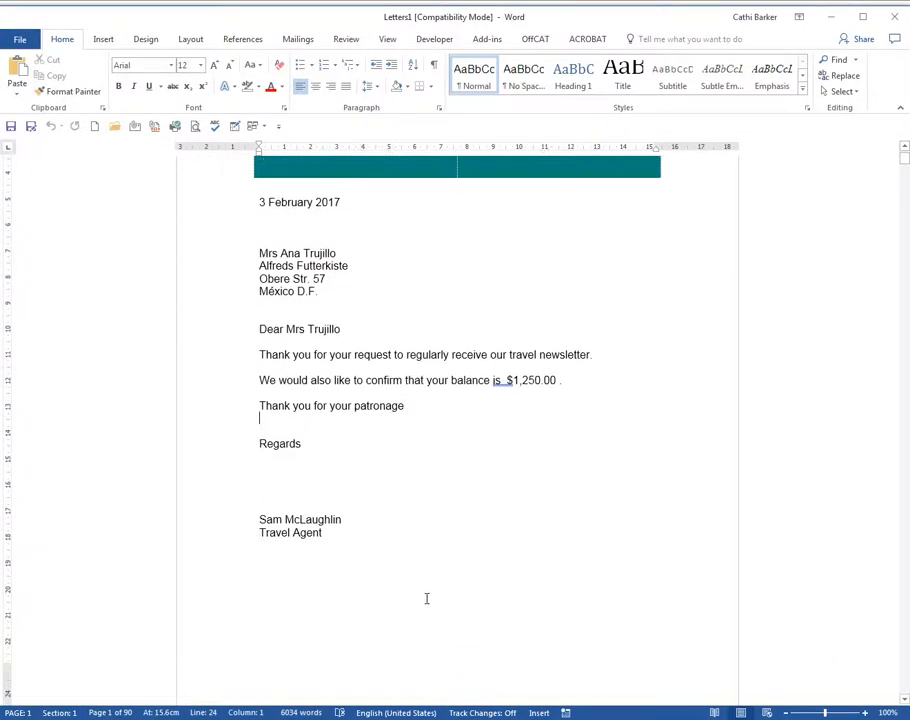
scroll(424, 598, down, 10)
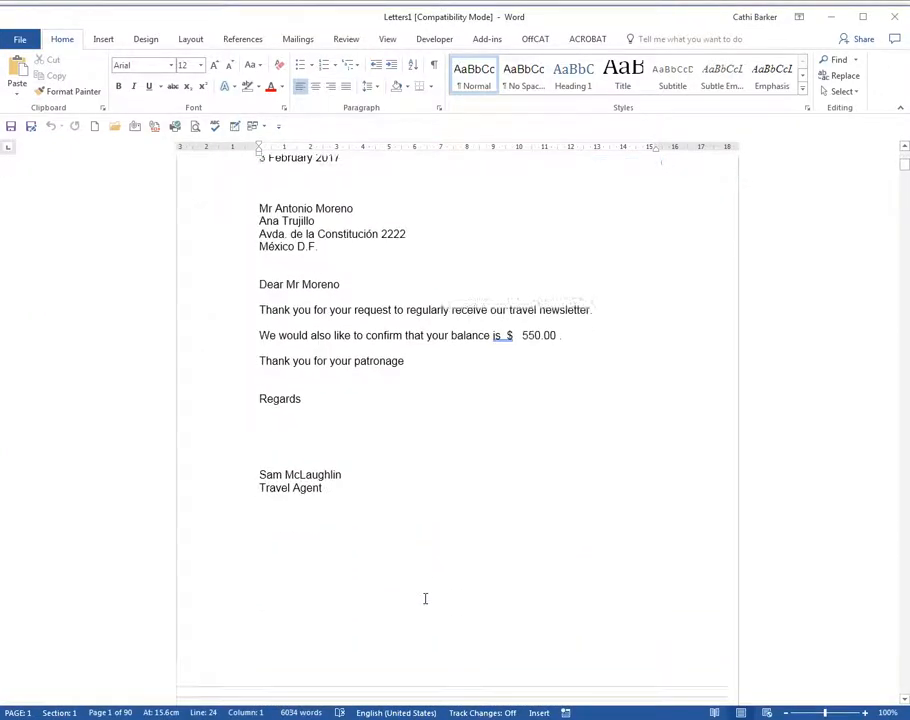
scroll(424, 598, down, 4)
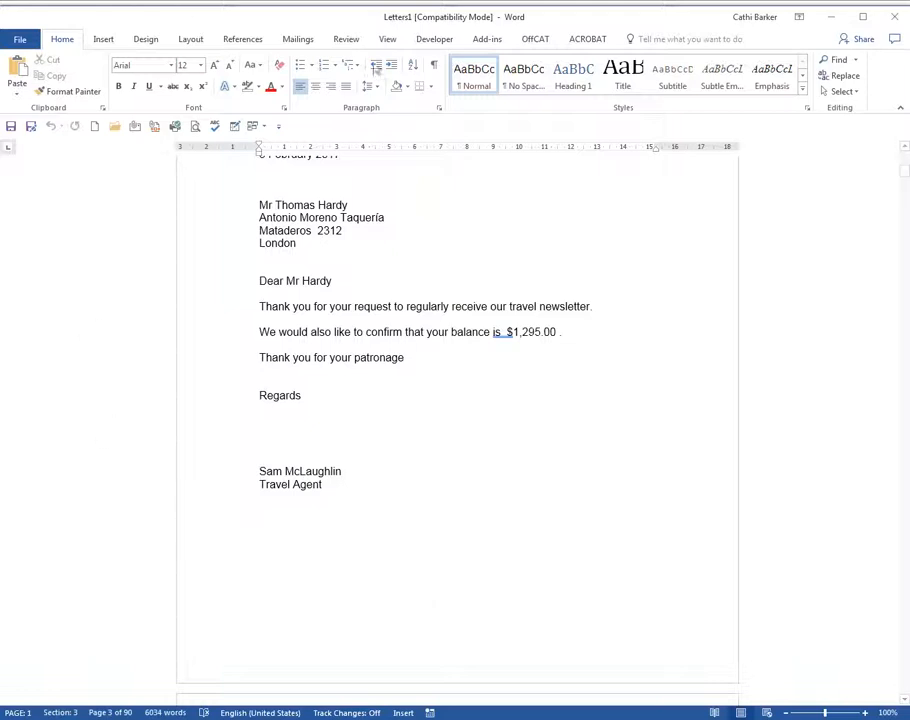
click(894, 17)
click(44, 395)
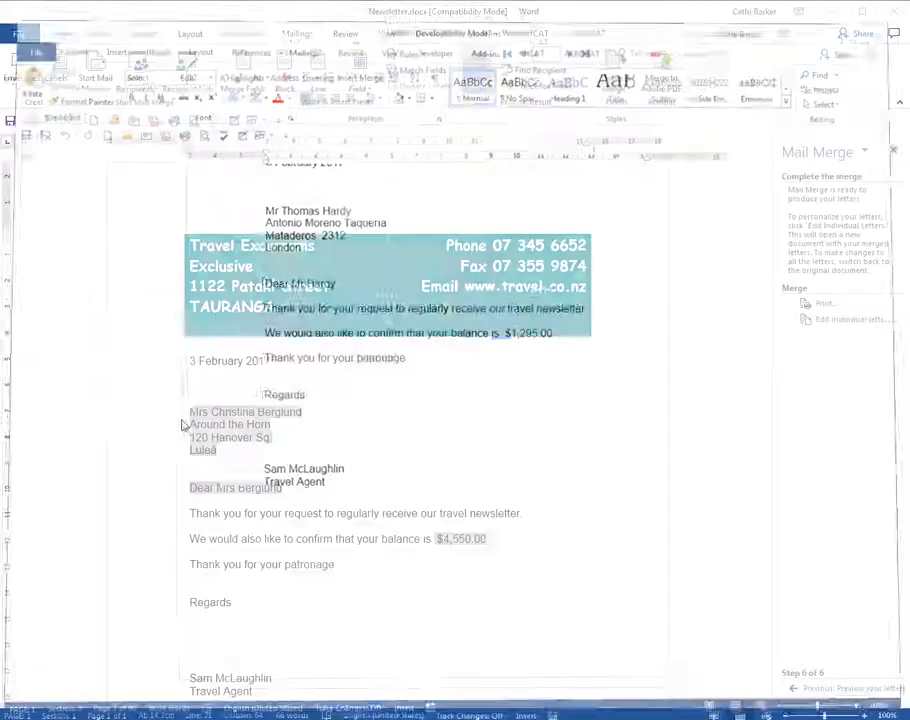